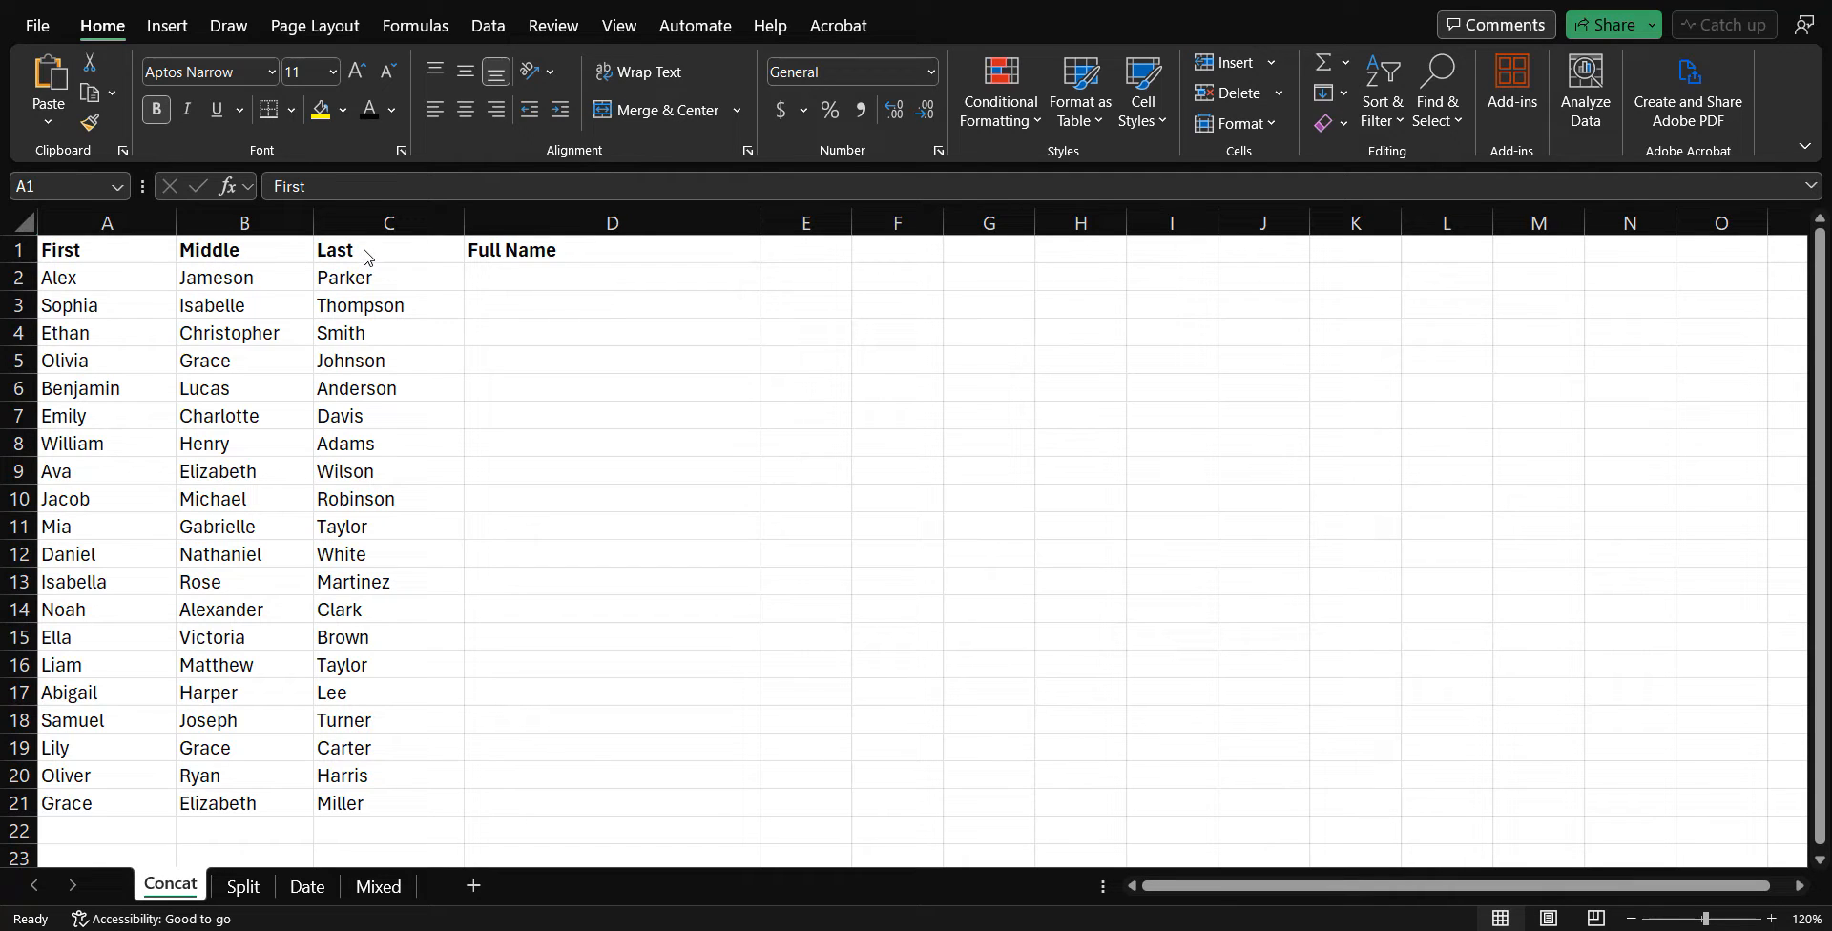
- Enter the formula =CONCAT(A2," ",B2," ",C2) in cell D2 to join the first, middle and last names
click(476, 275)
text(=Con)
key(Tab)
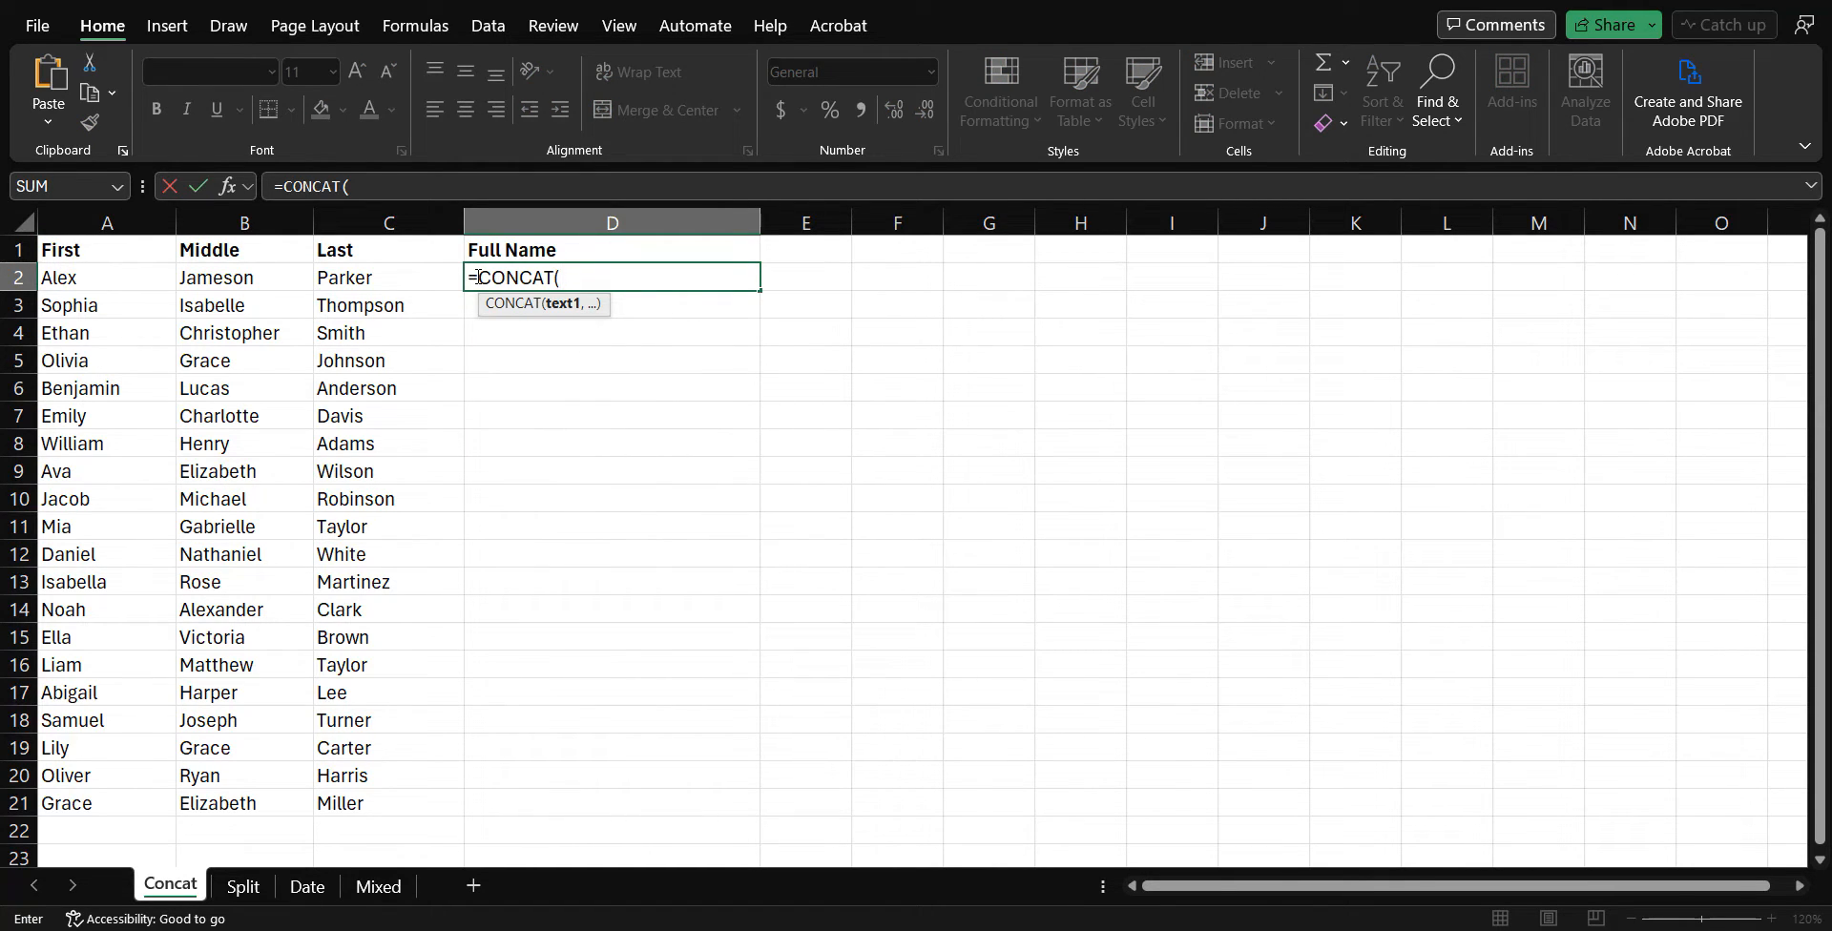
click(63, 277)
text(,)
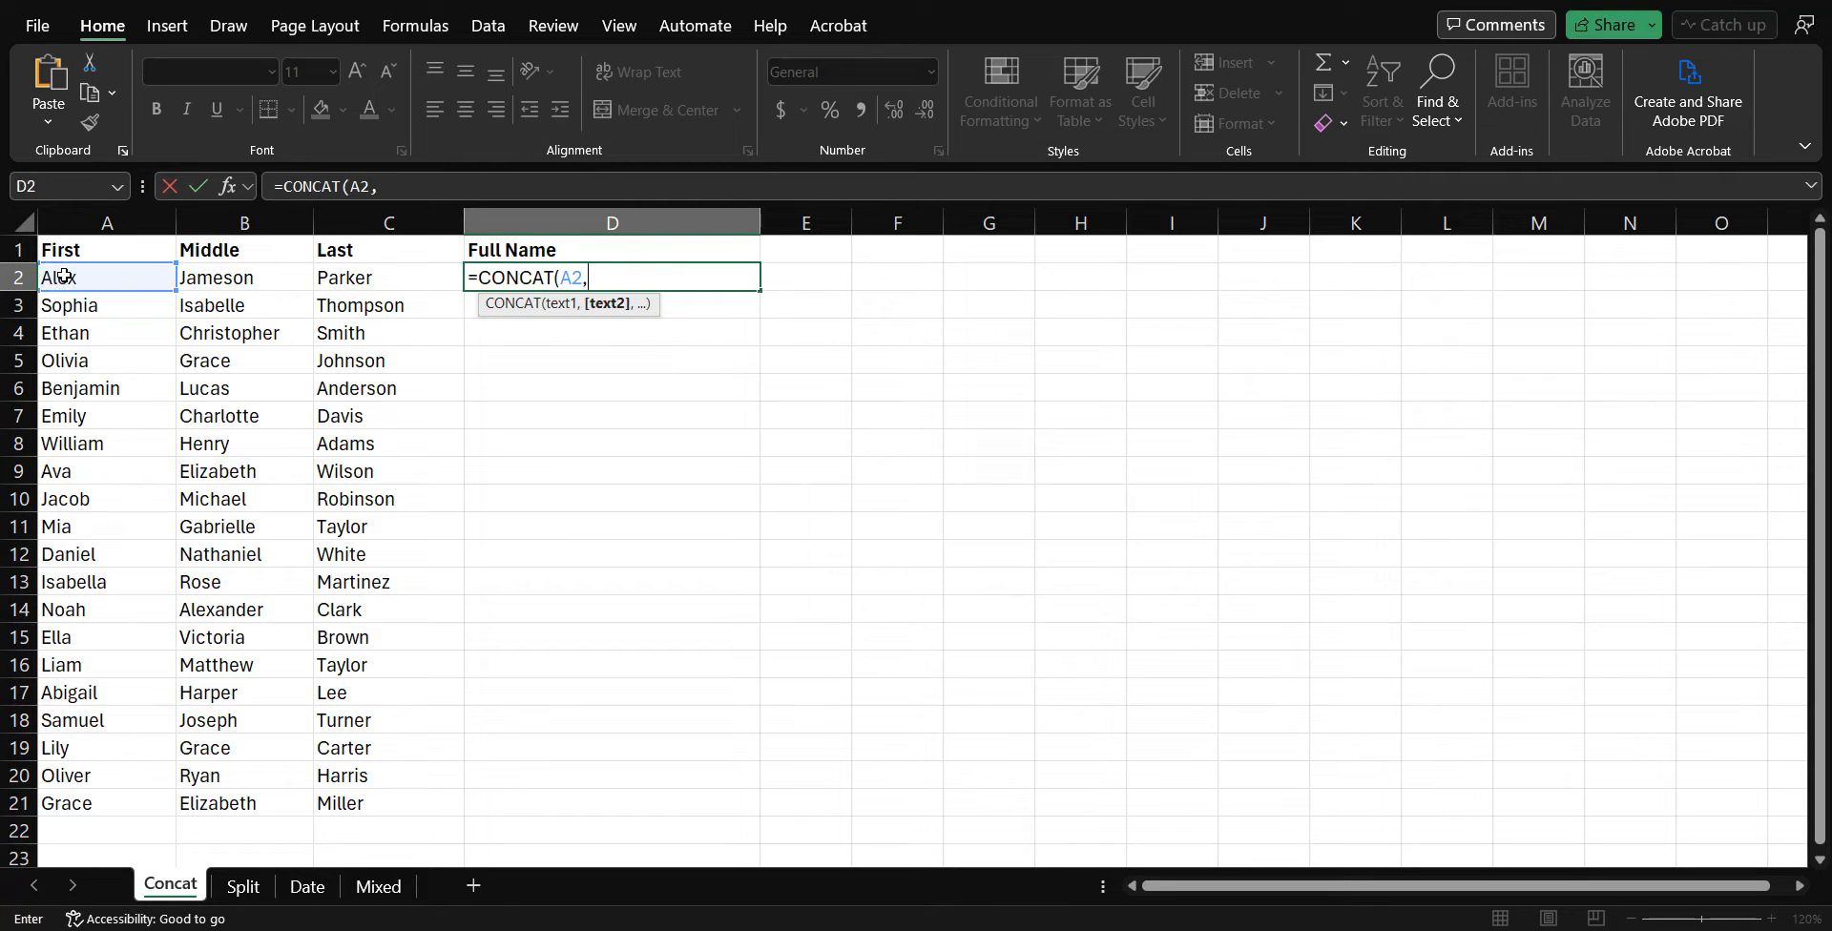
text(" ",)
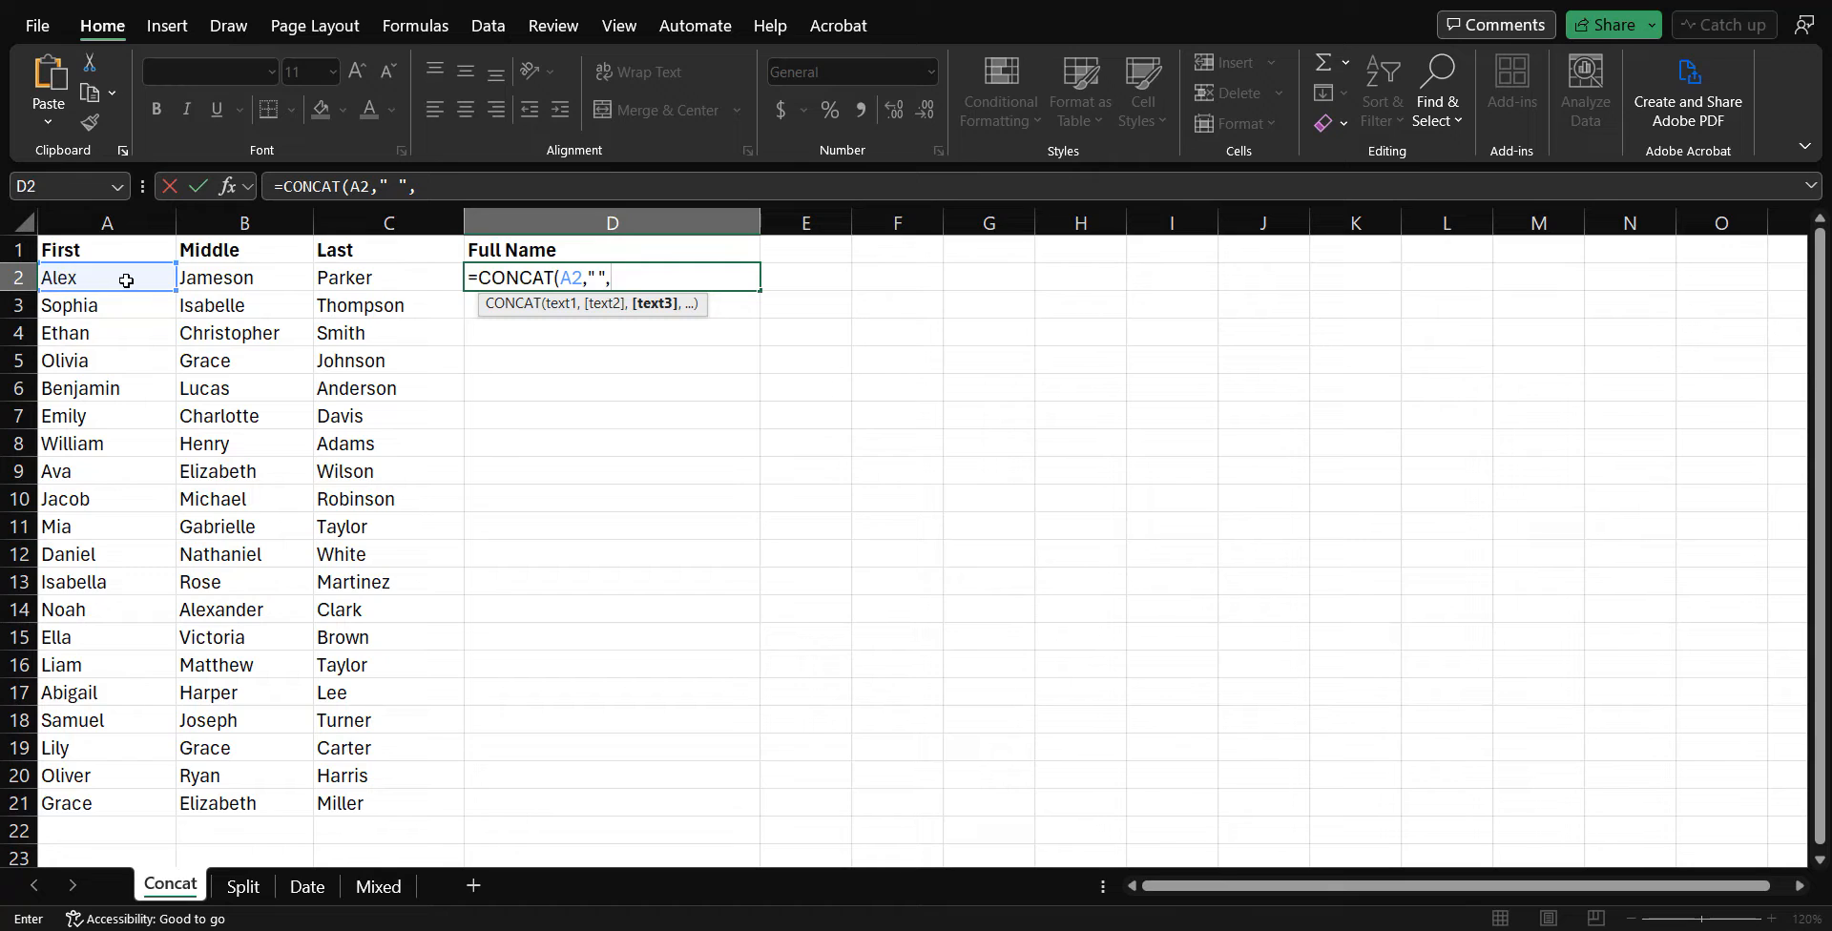
click(245, 276)
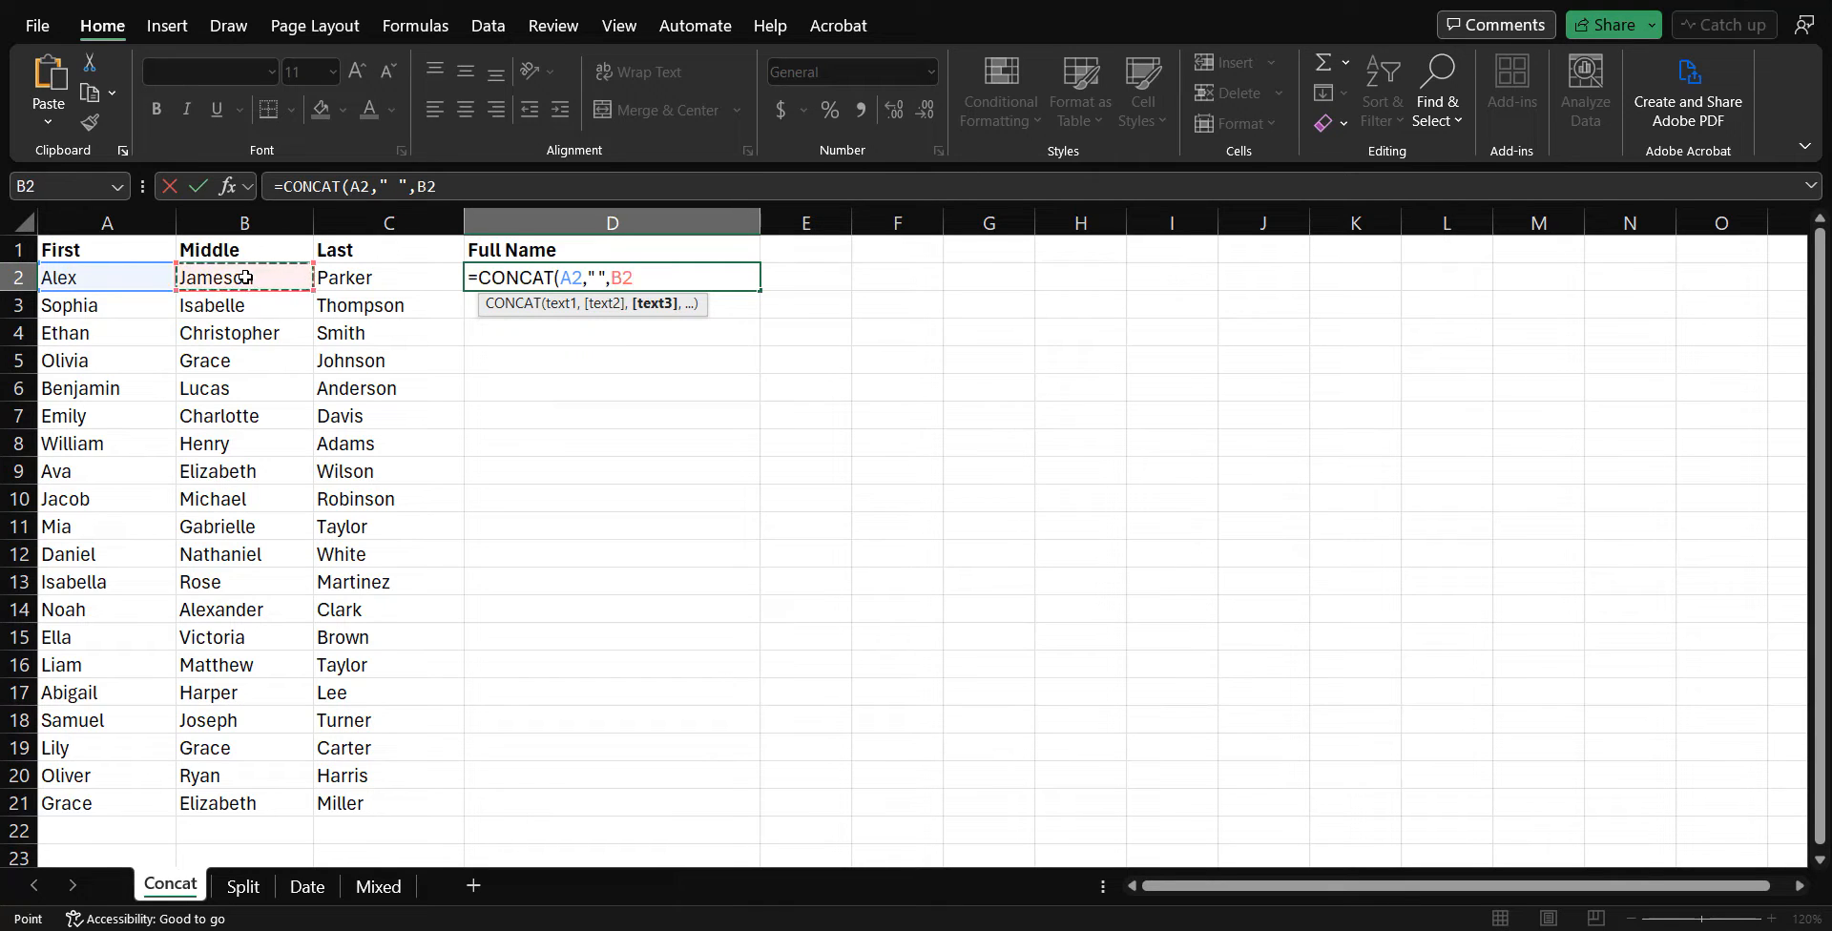
text(,)
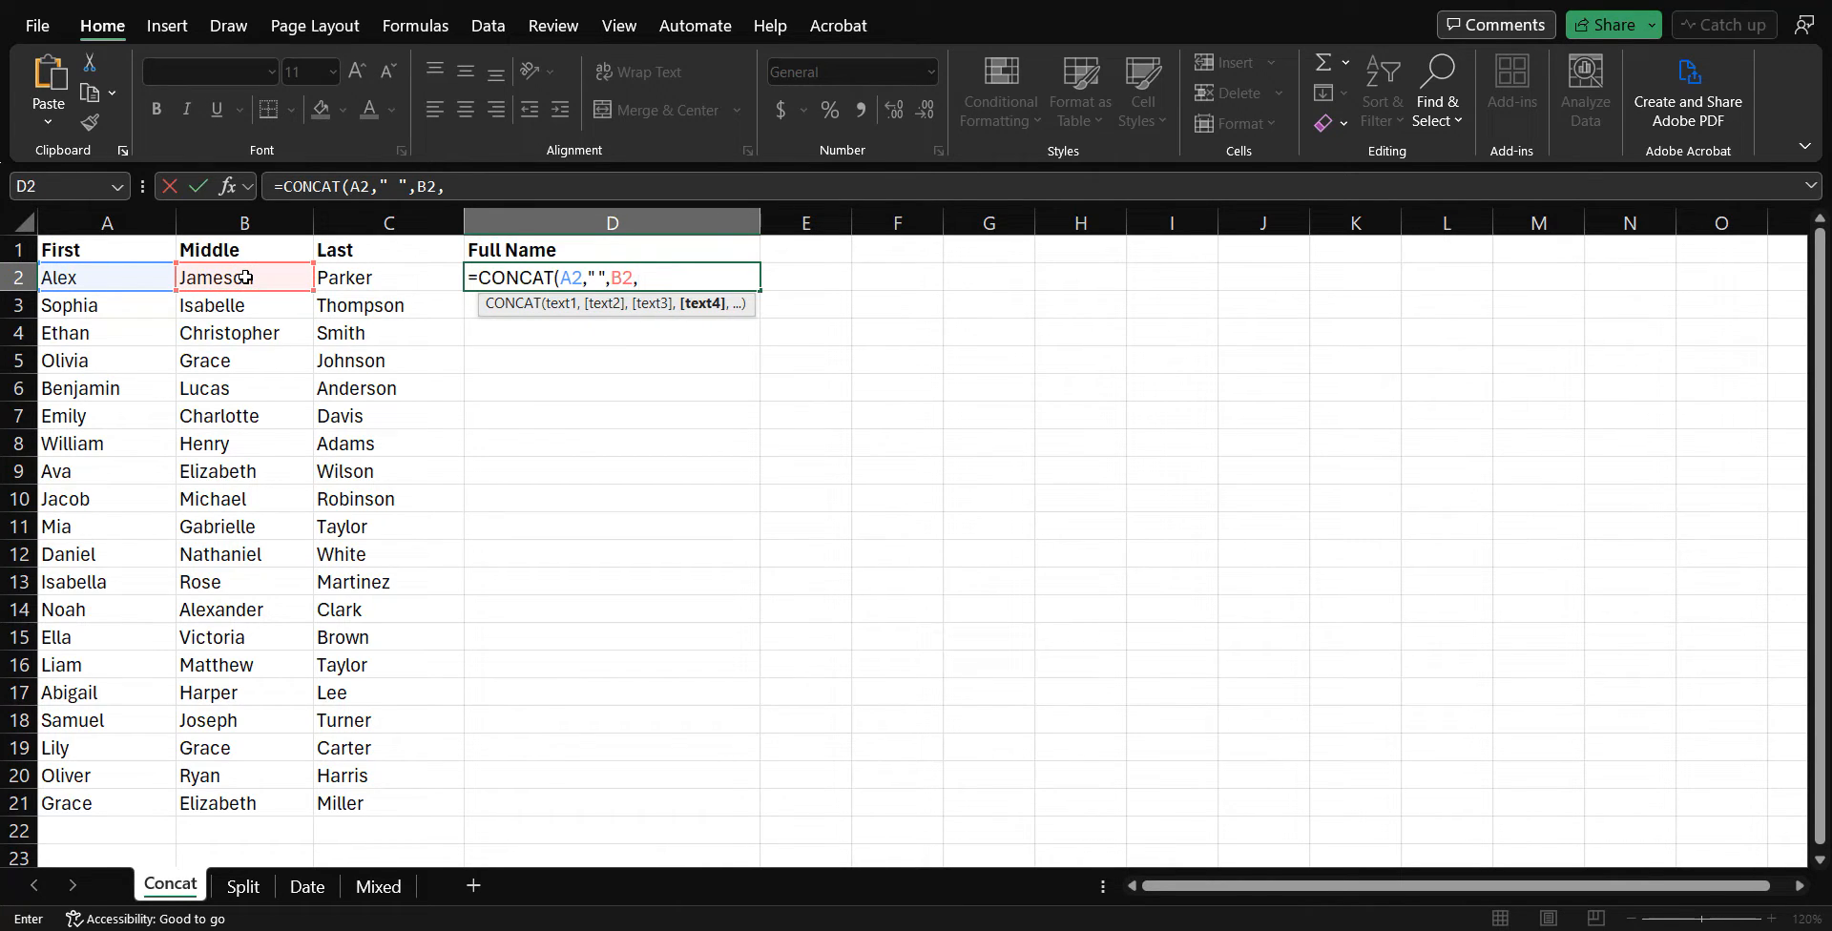
text(" ",)
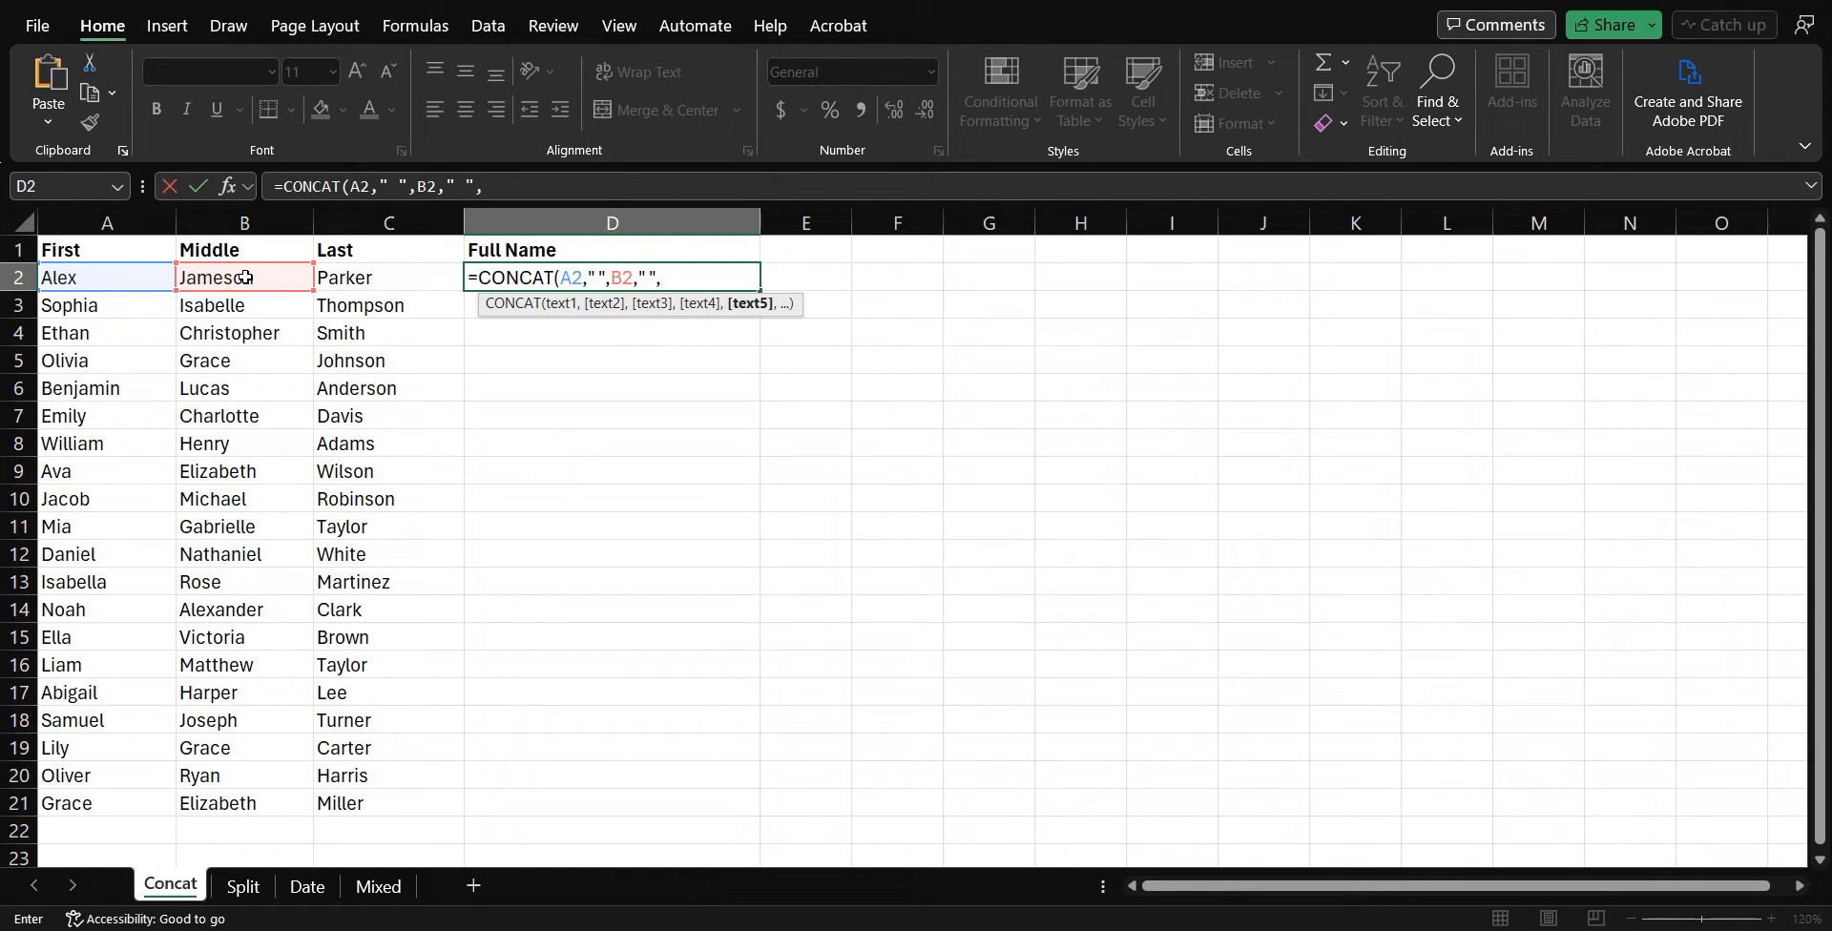
click(358, 280)
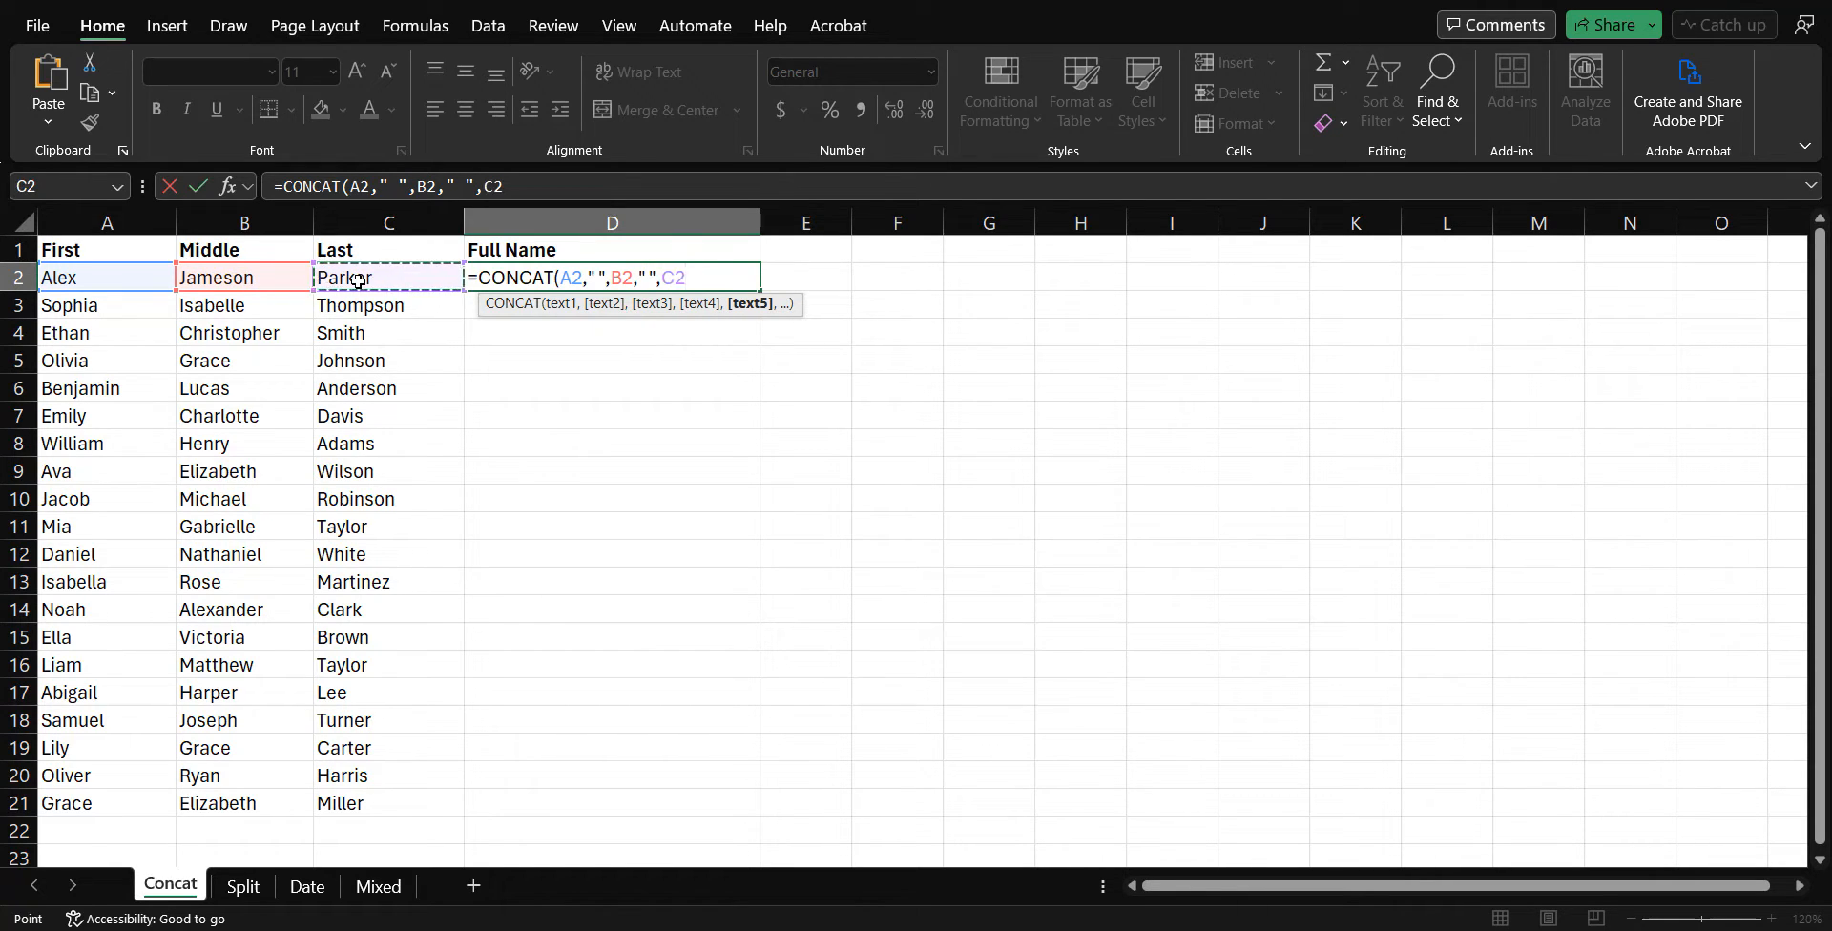
text())
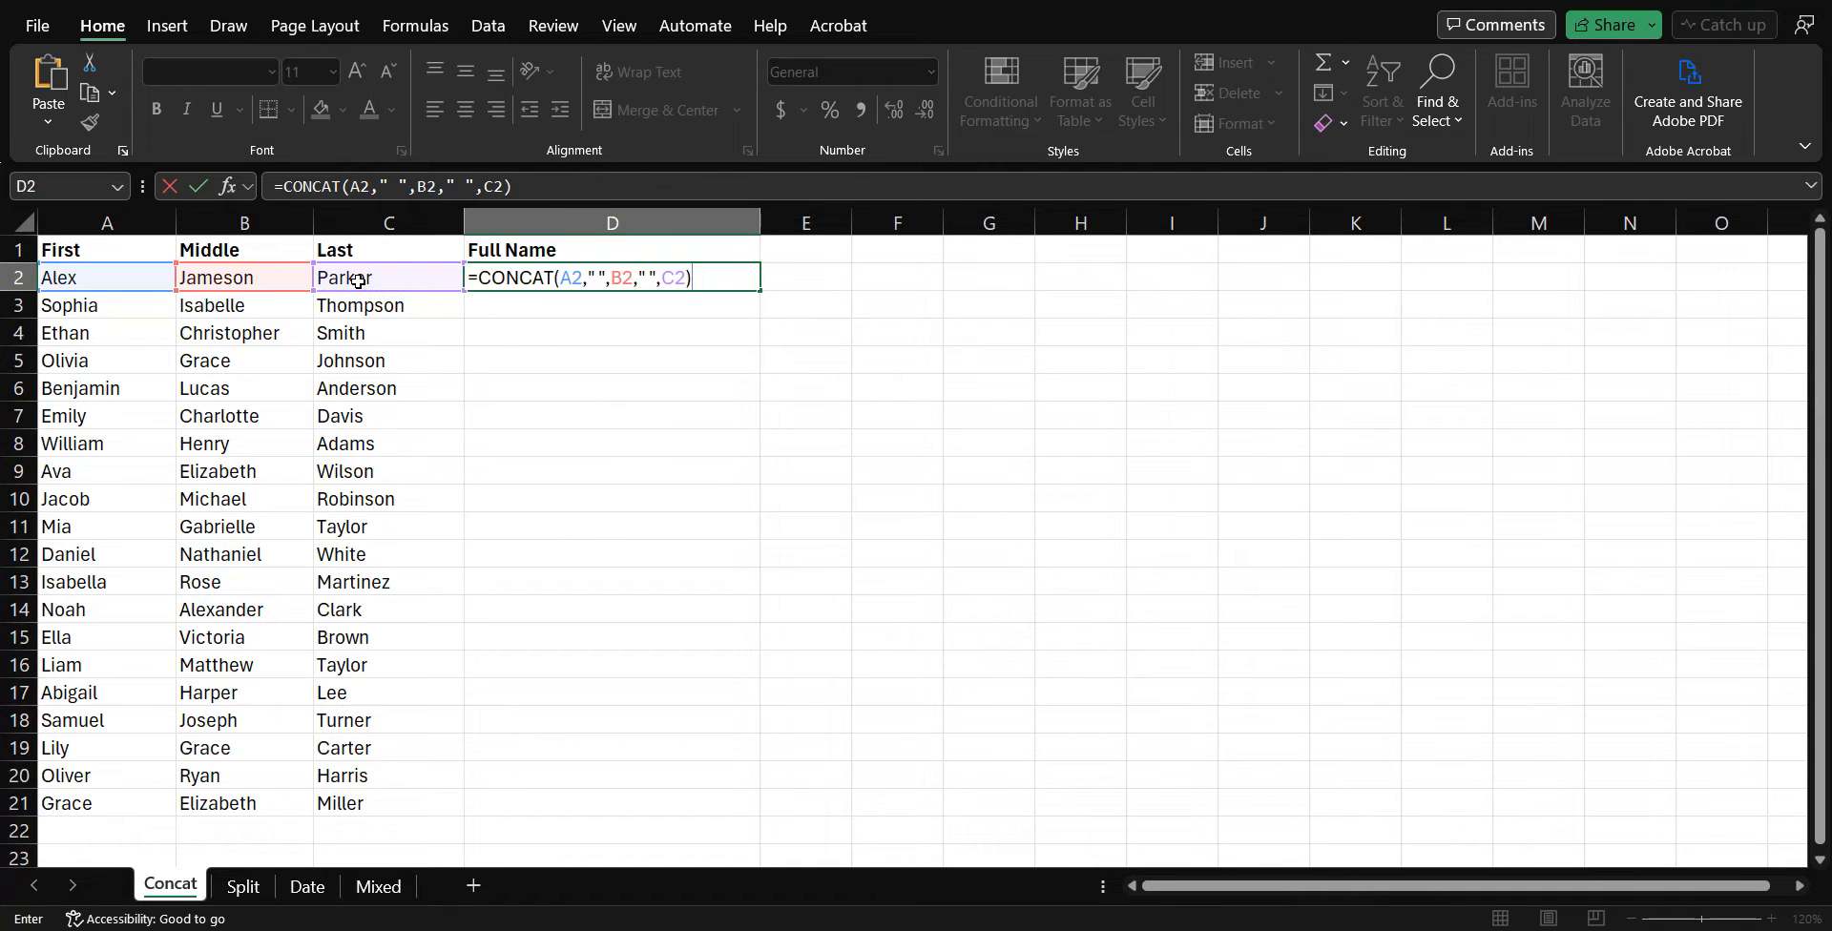
key(Return)
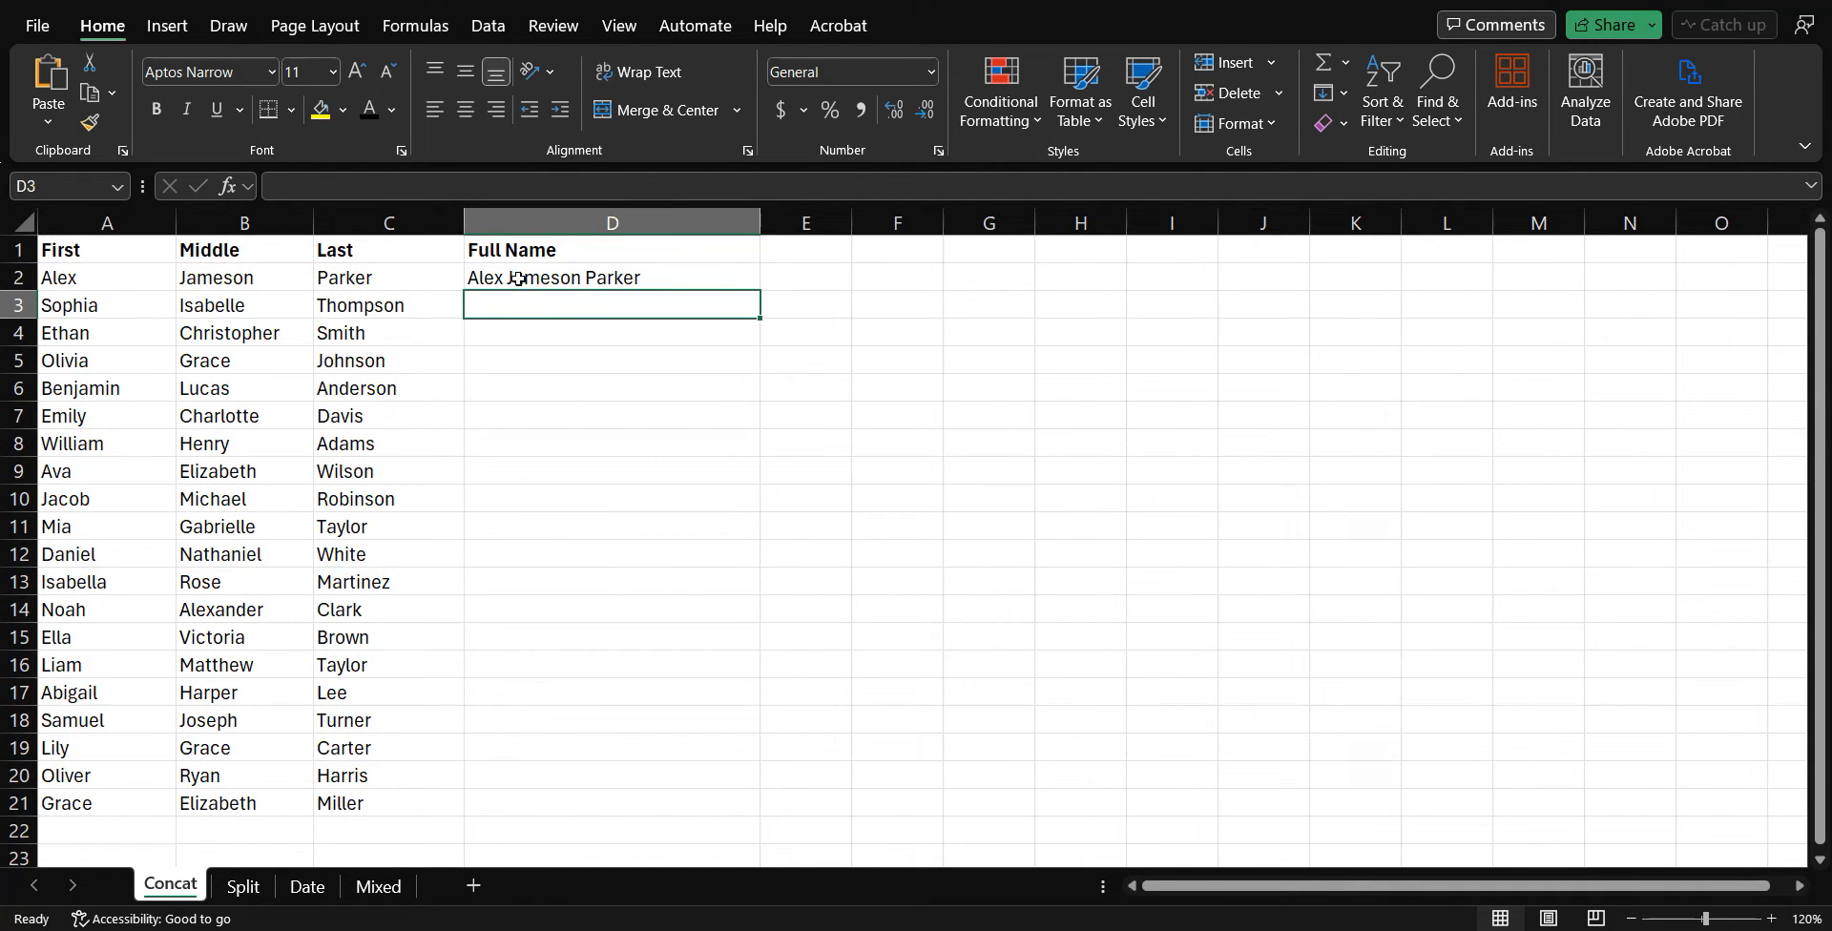
- Fill the CONCAT formula from D2 down to D21, and clear the filled range
click(671, 277)
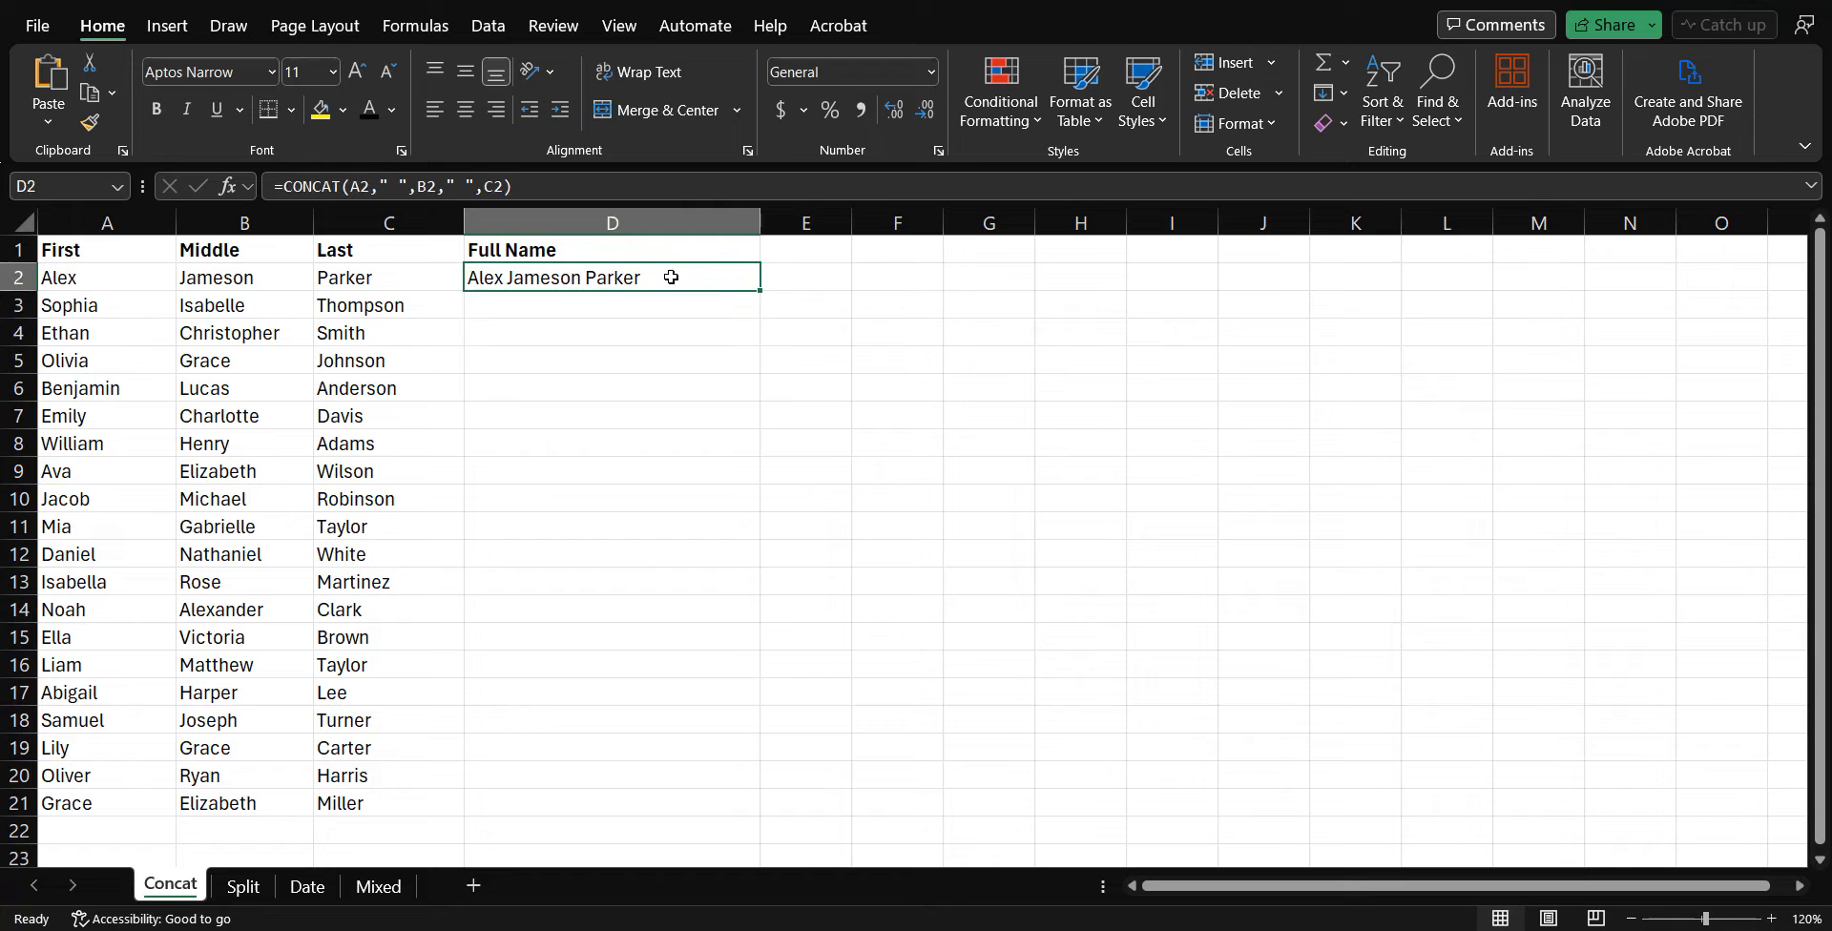
drag(760, 290, 735, 779)
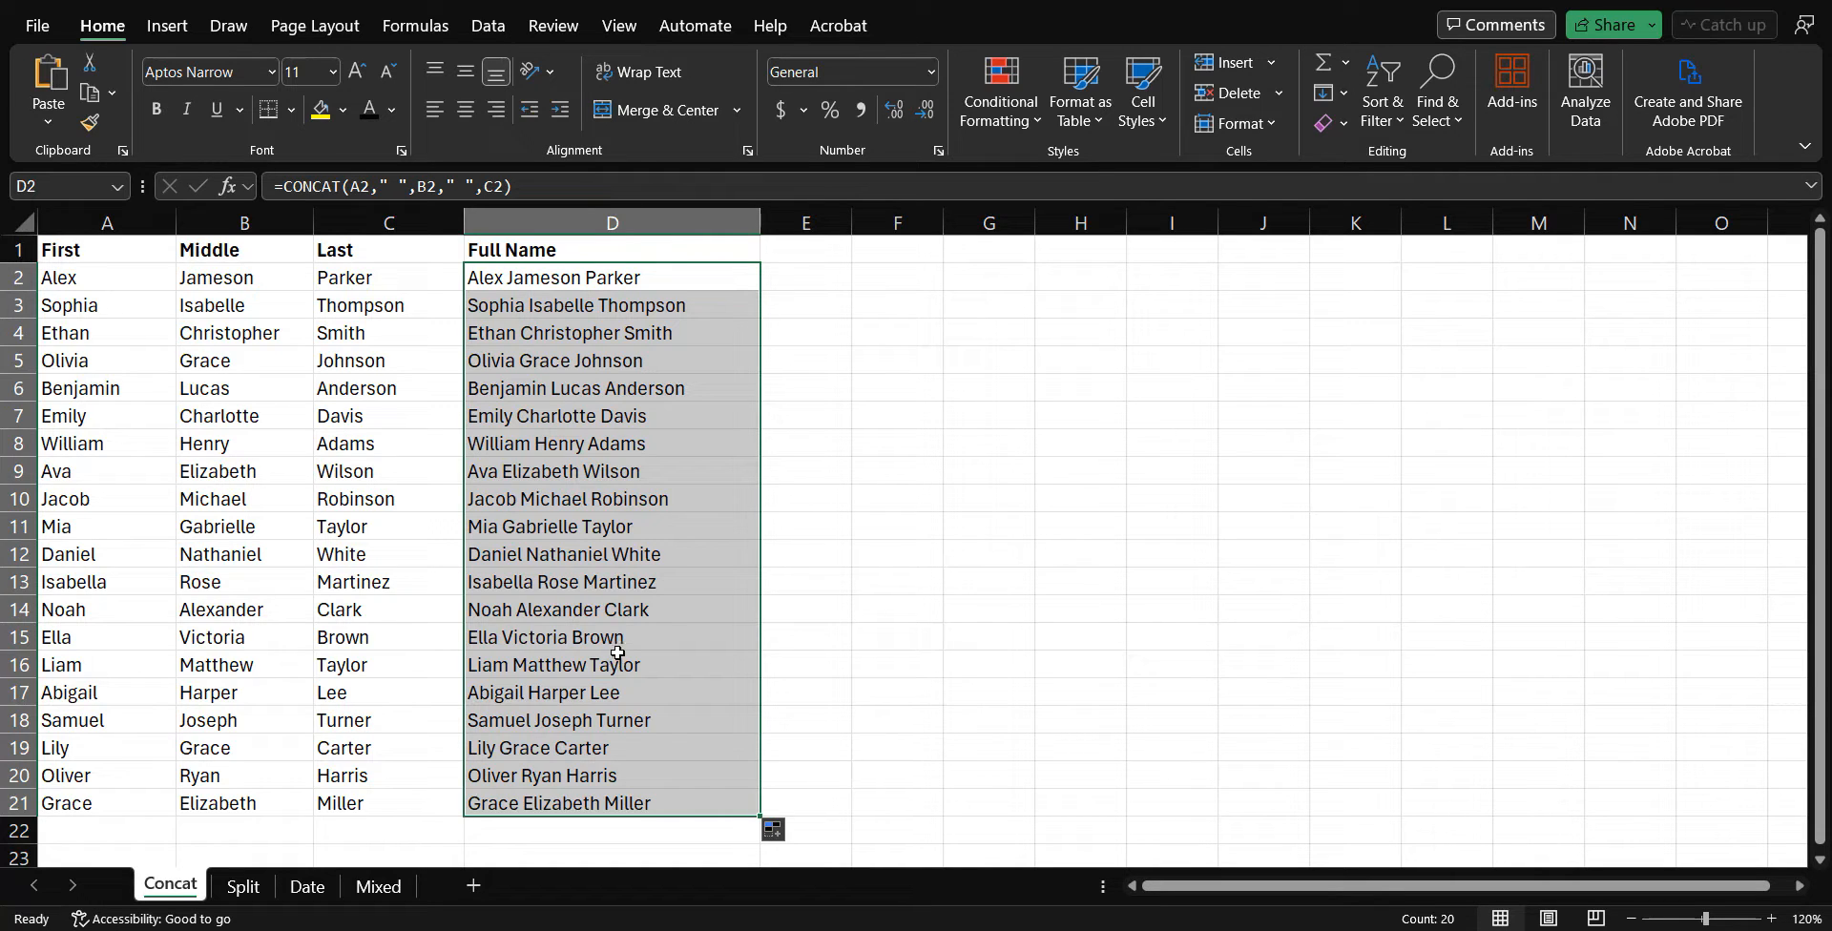
key(Delete)
- Enter the first row's full name as plain text in D2 and Flash Fill the Full Name column from D3
click(647, 282)
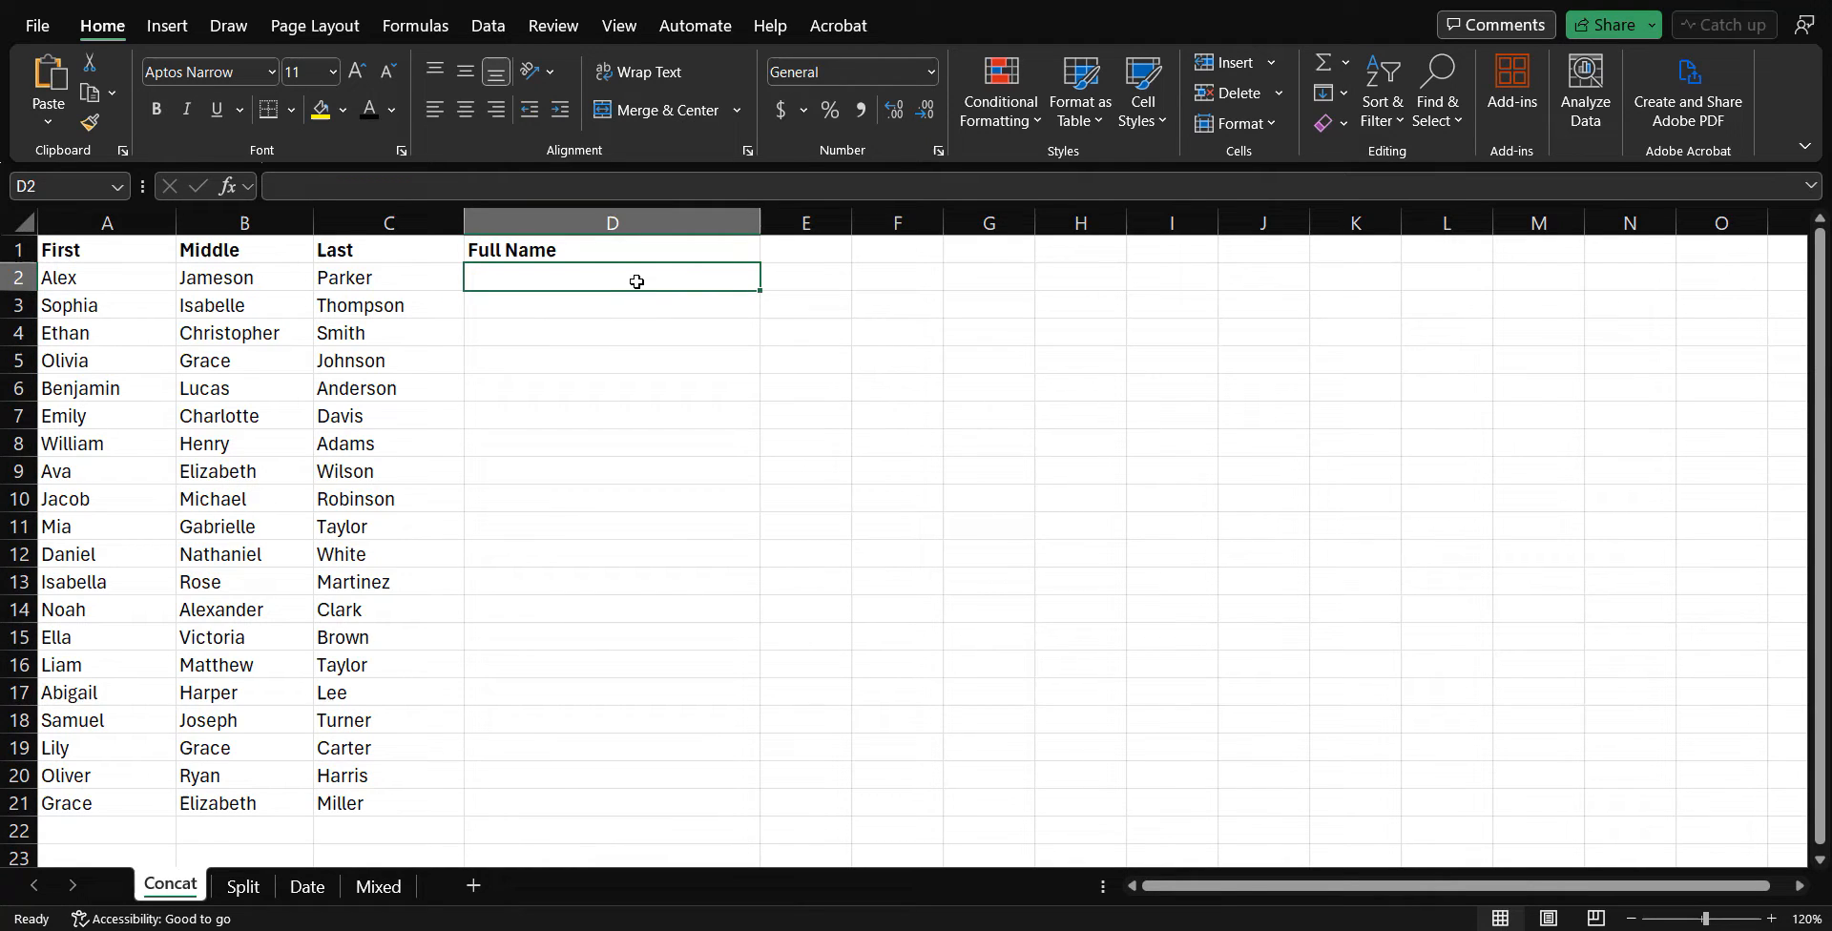
text(Alex Jameson Parker)
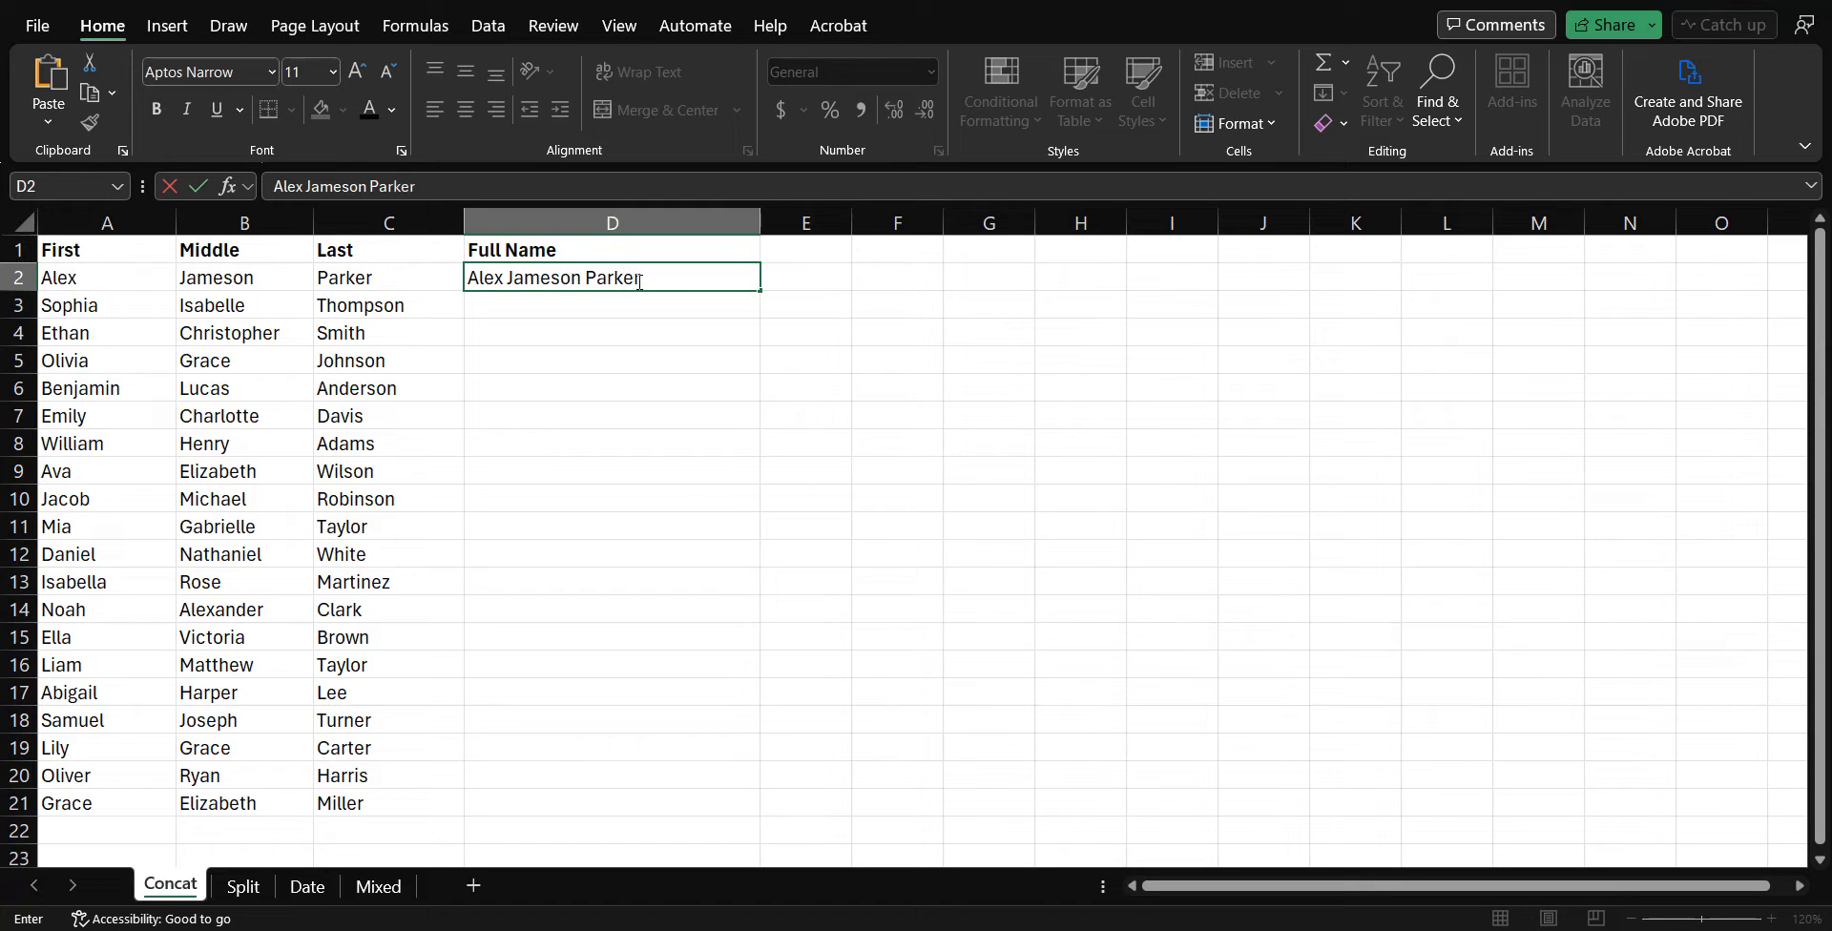
key(Return)
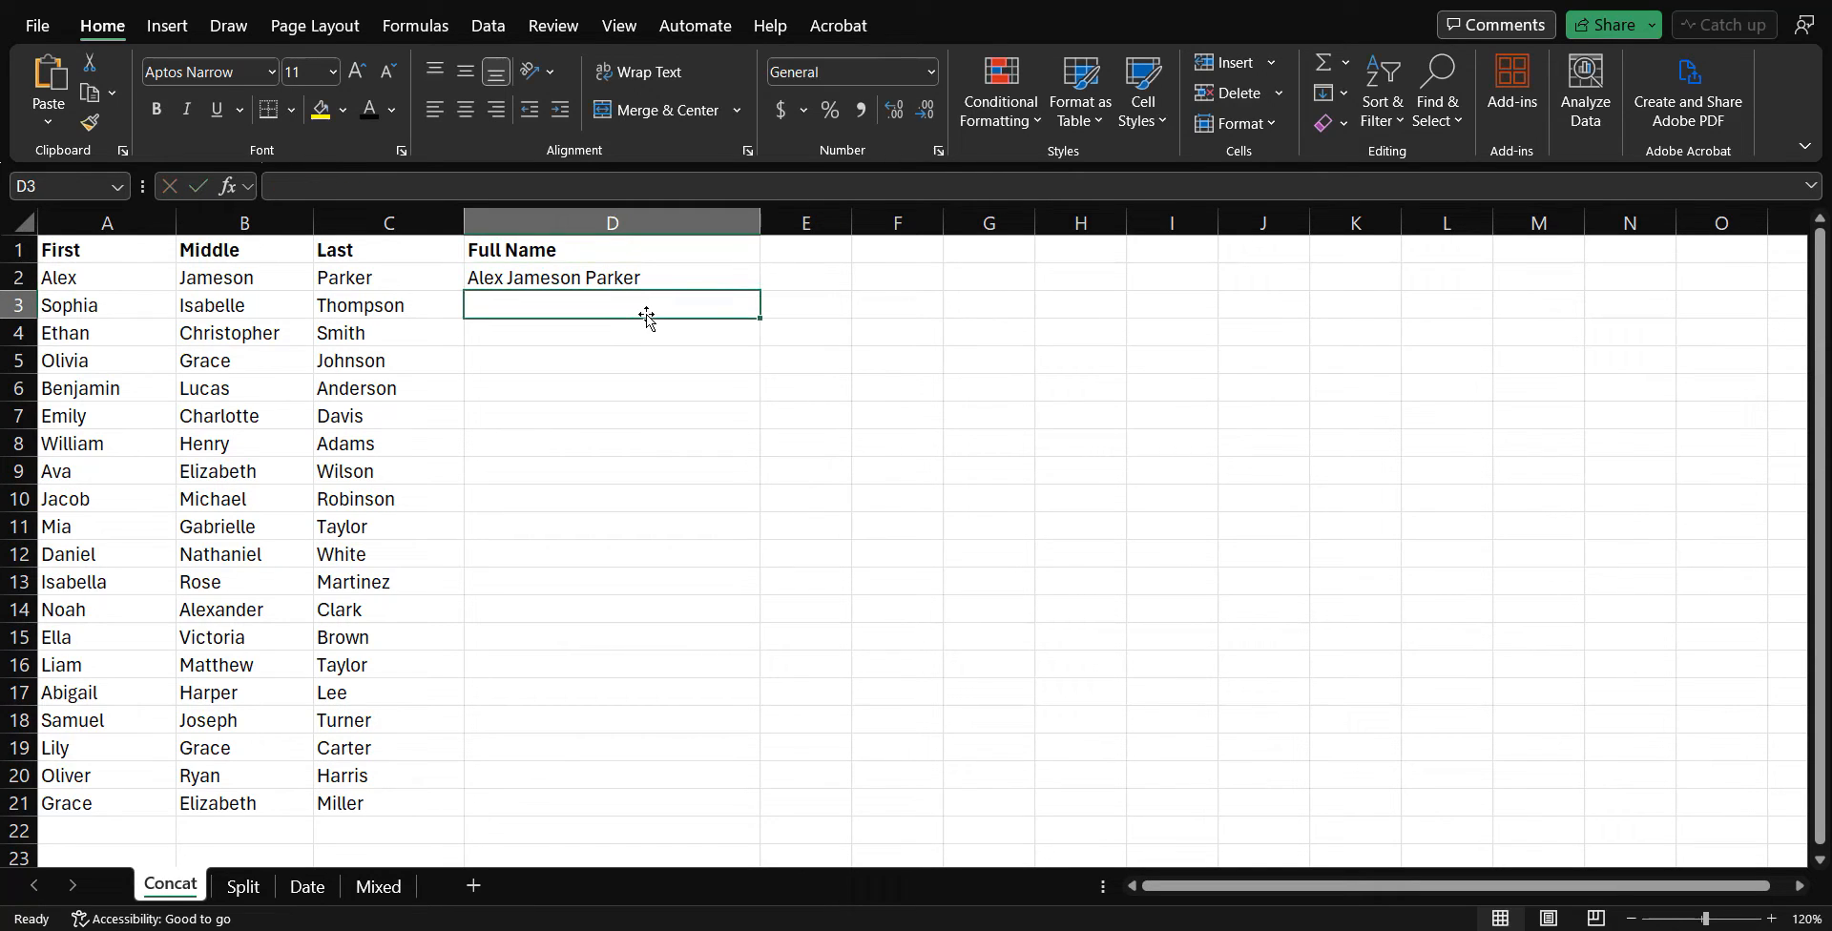
key(ctrl+e)
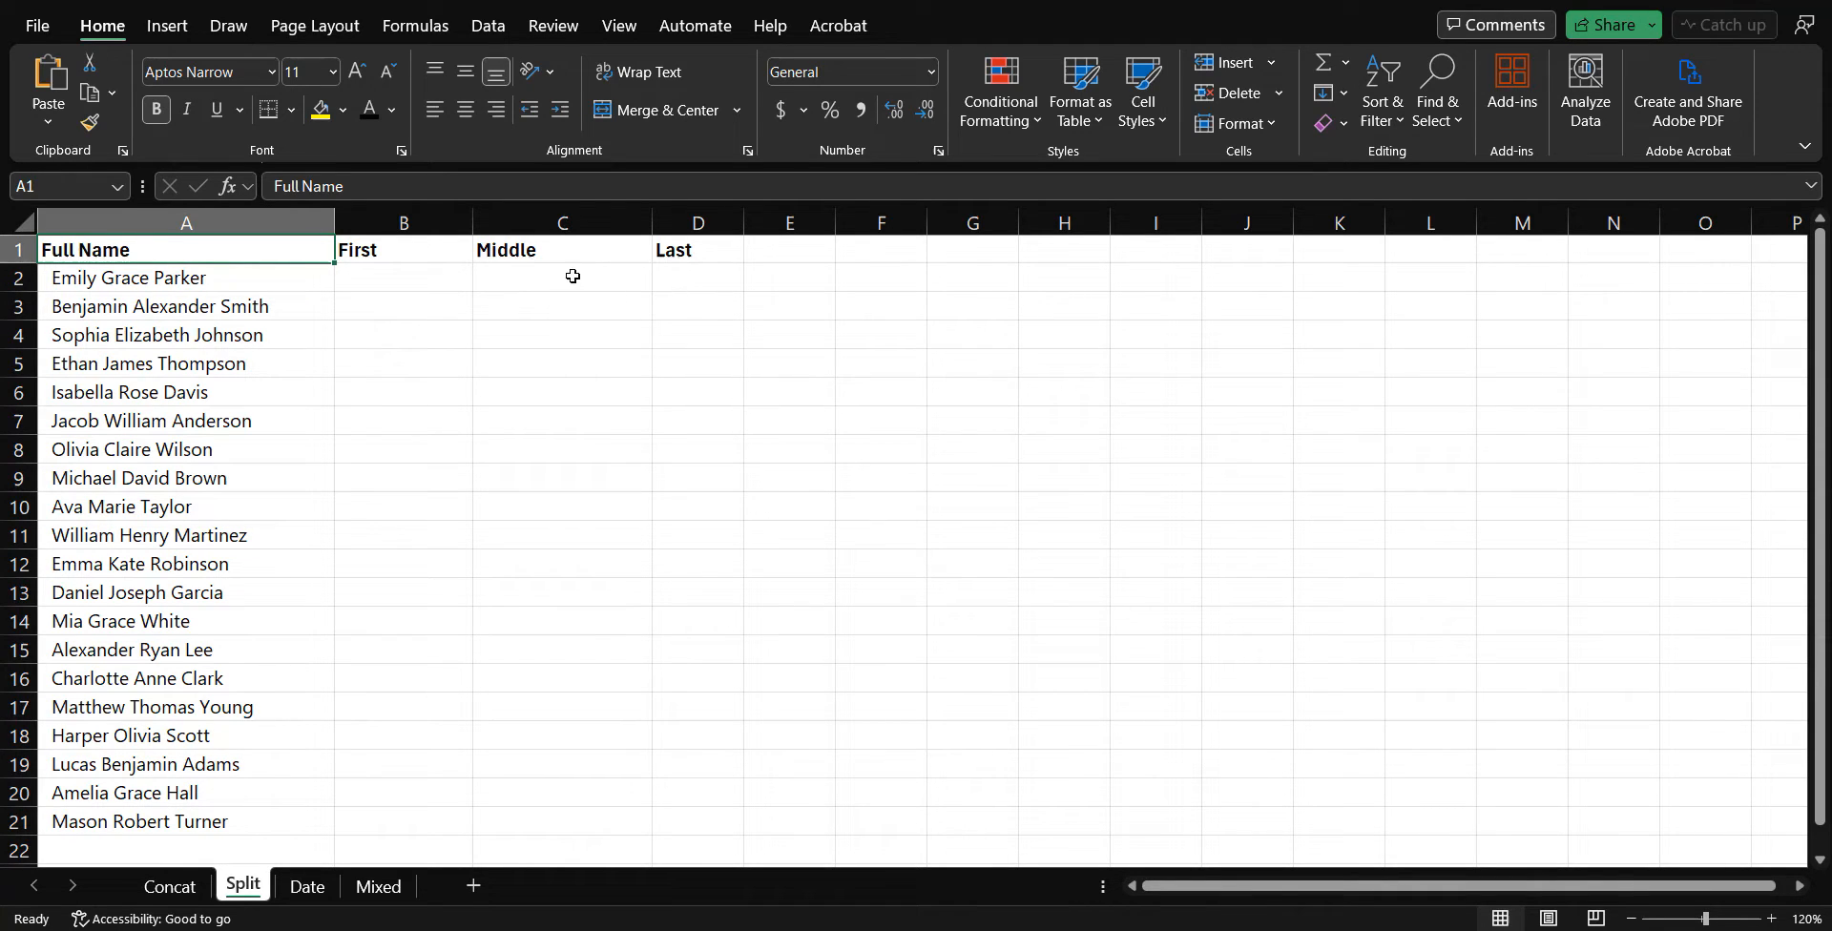
- On the Split sheet, enter the first person's first, middle and last names in cells B2, C2 and D2
click(371, 280)
text(Emily)
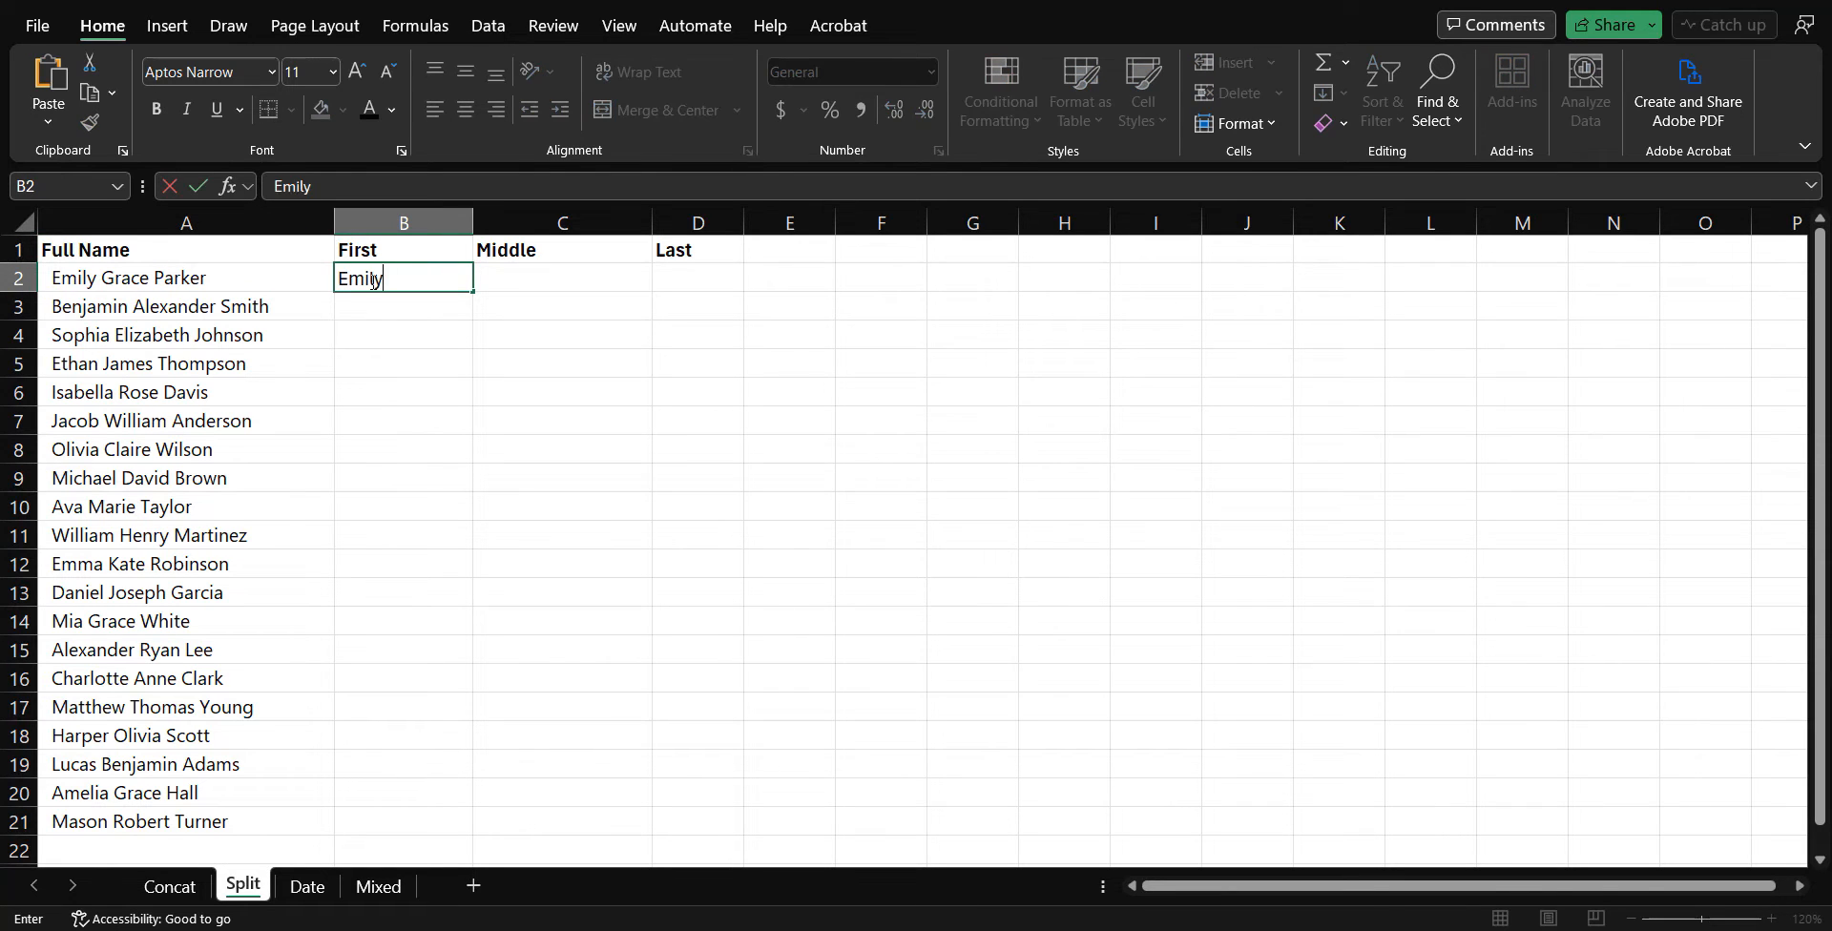
click(503, 285)
text(Grace)
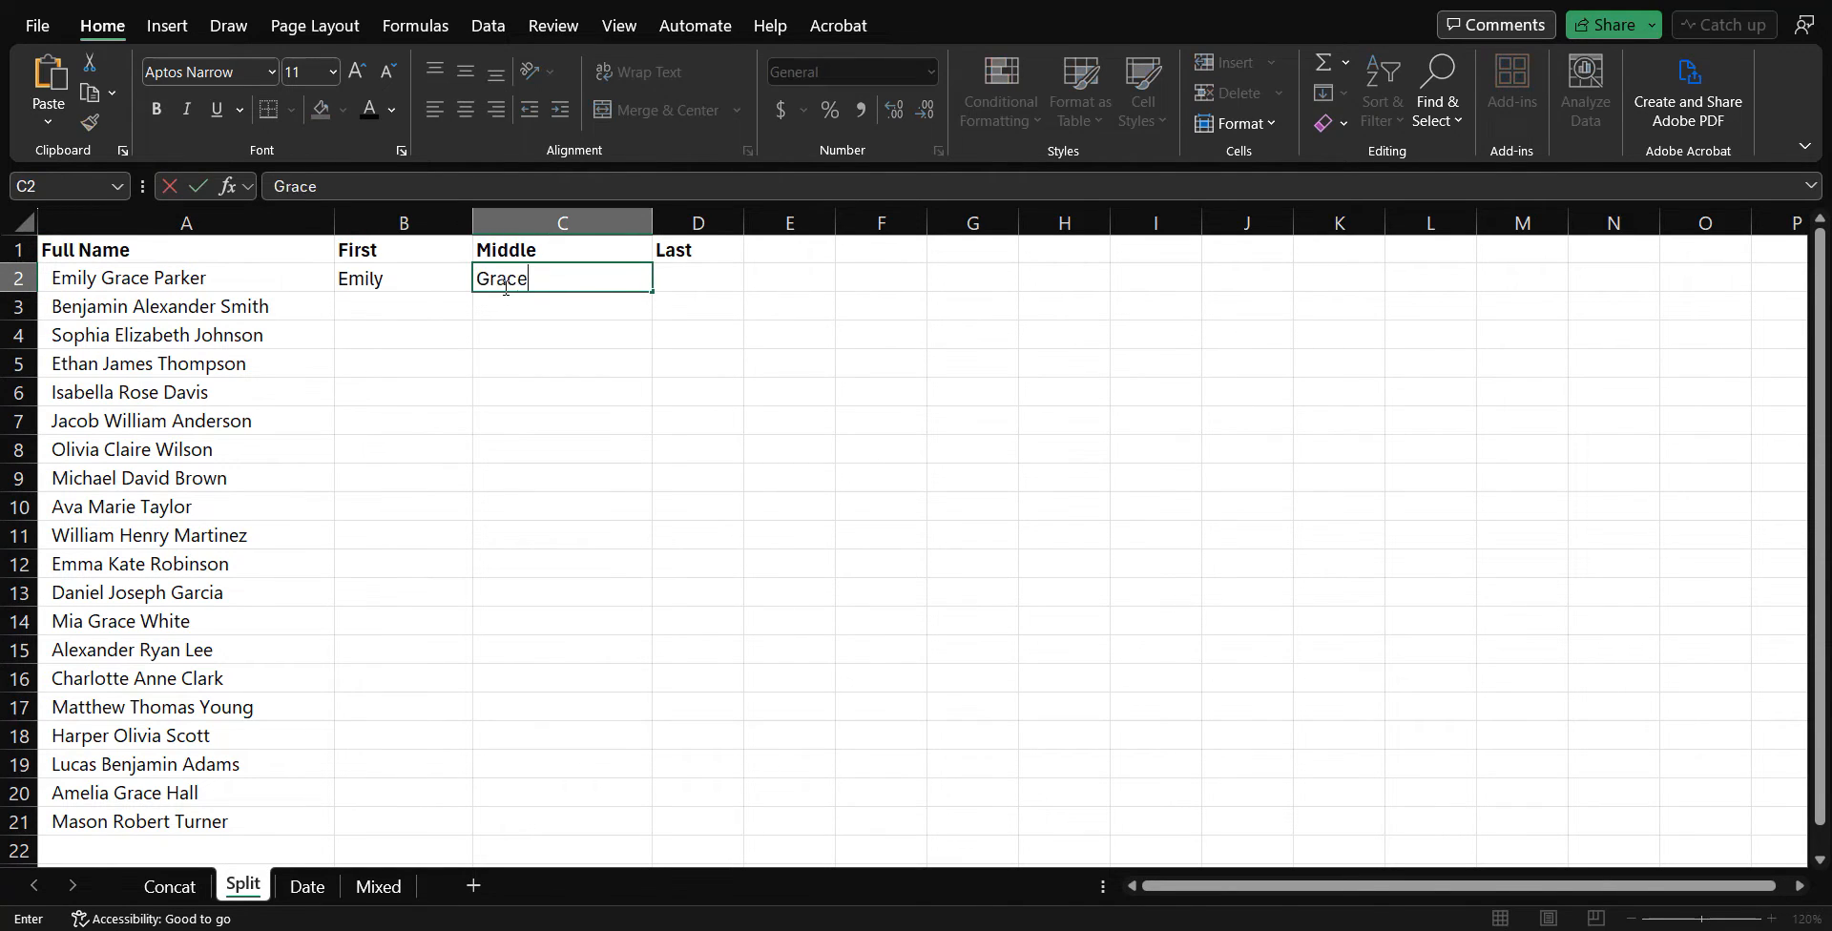
click(718, 271)
text(Parker)
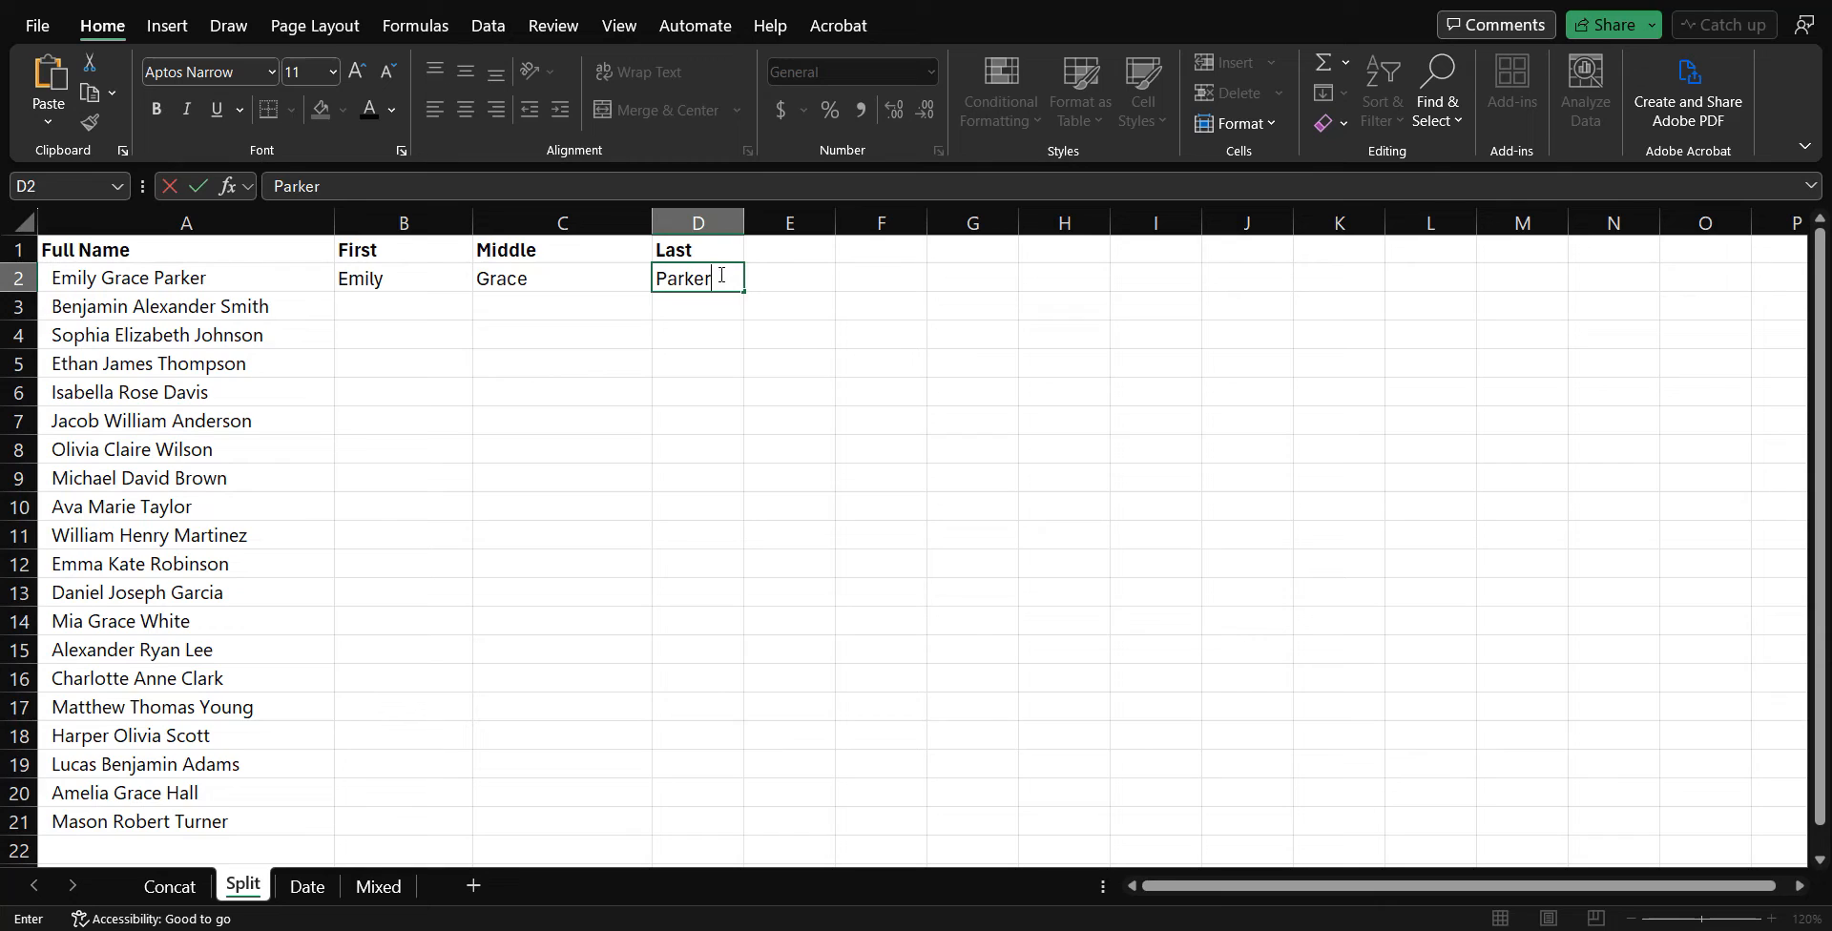
- Flash Fill the First, Middle and Last columns from row 3 down
click(417, 298)
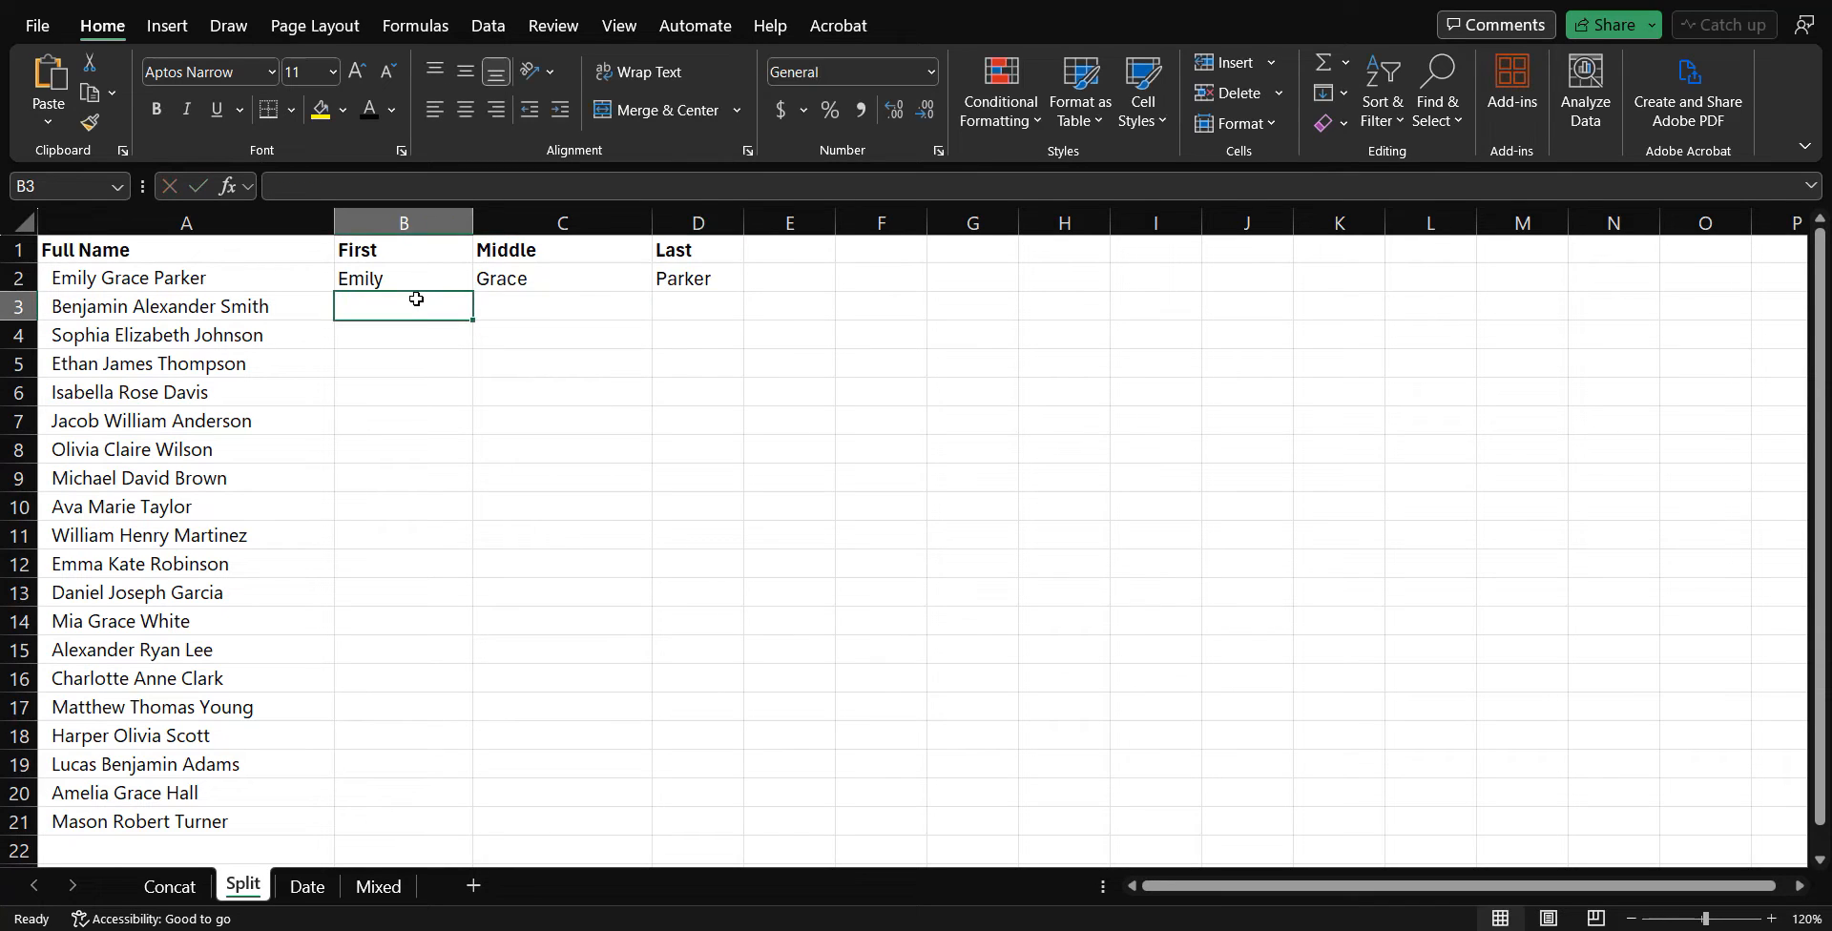
key(ctrl+e)
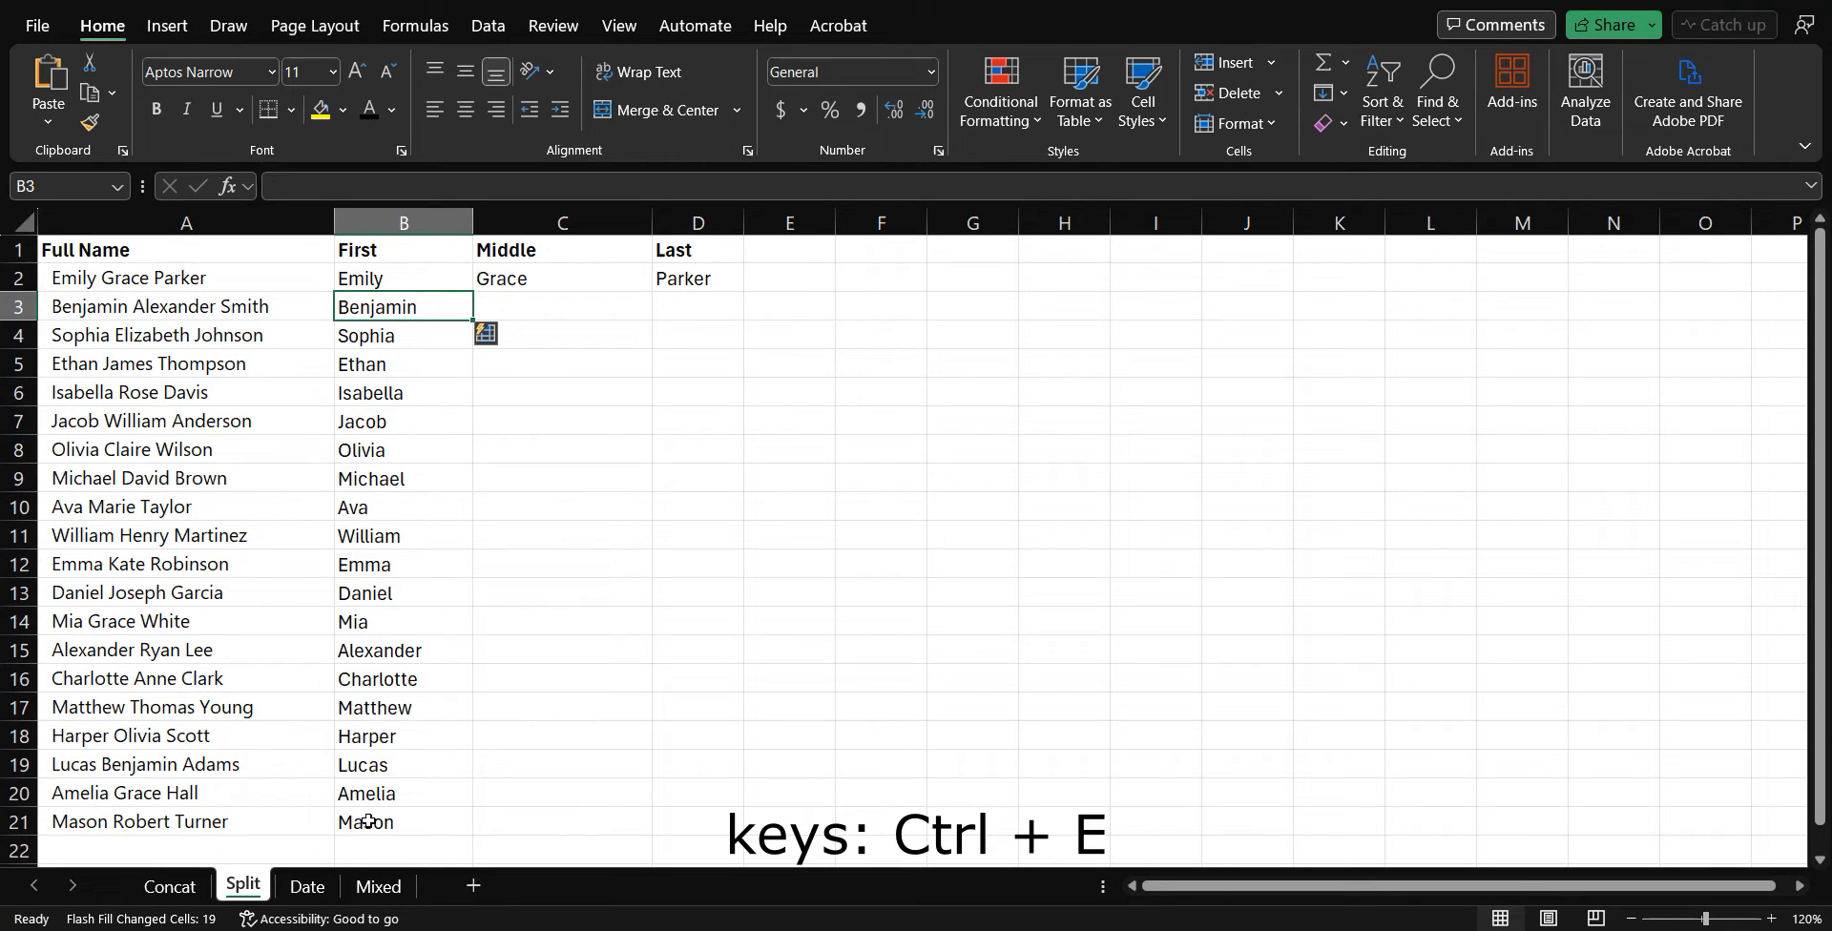
click(532, 300)
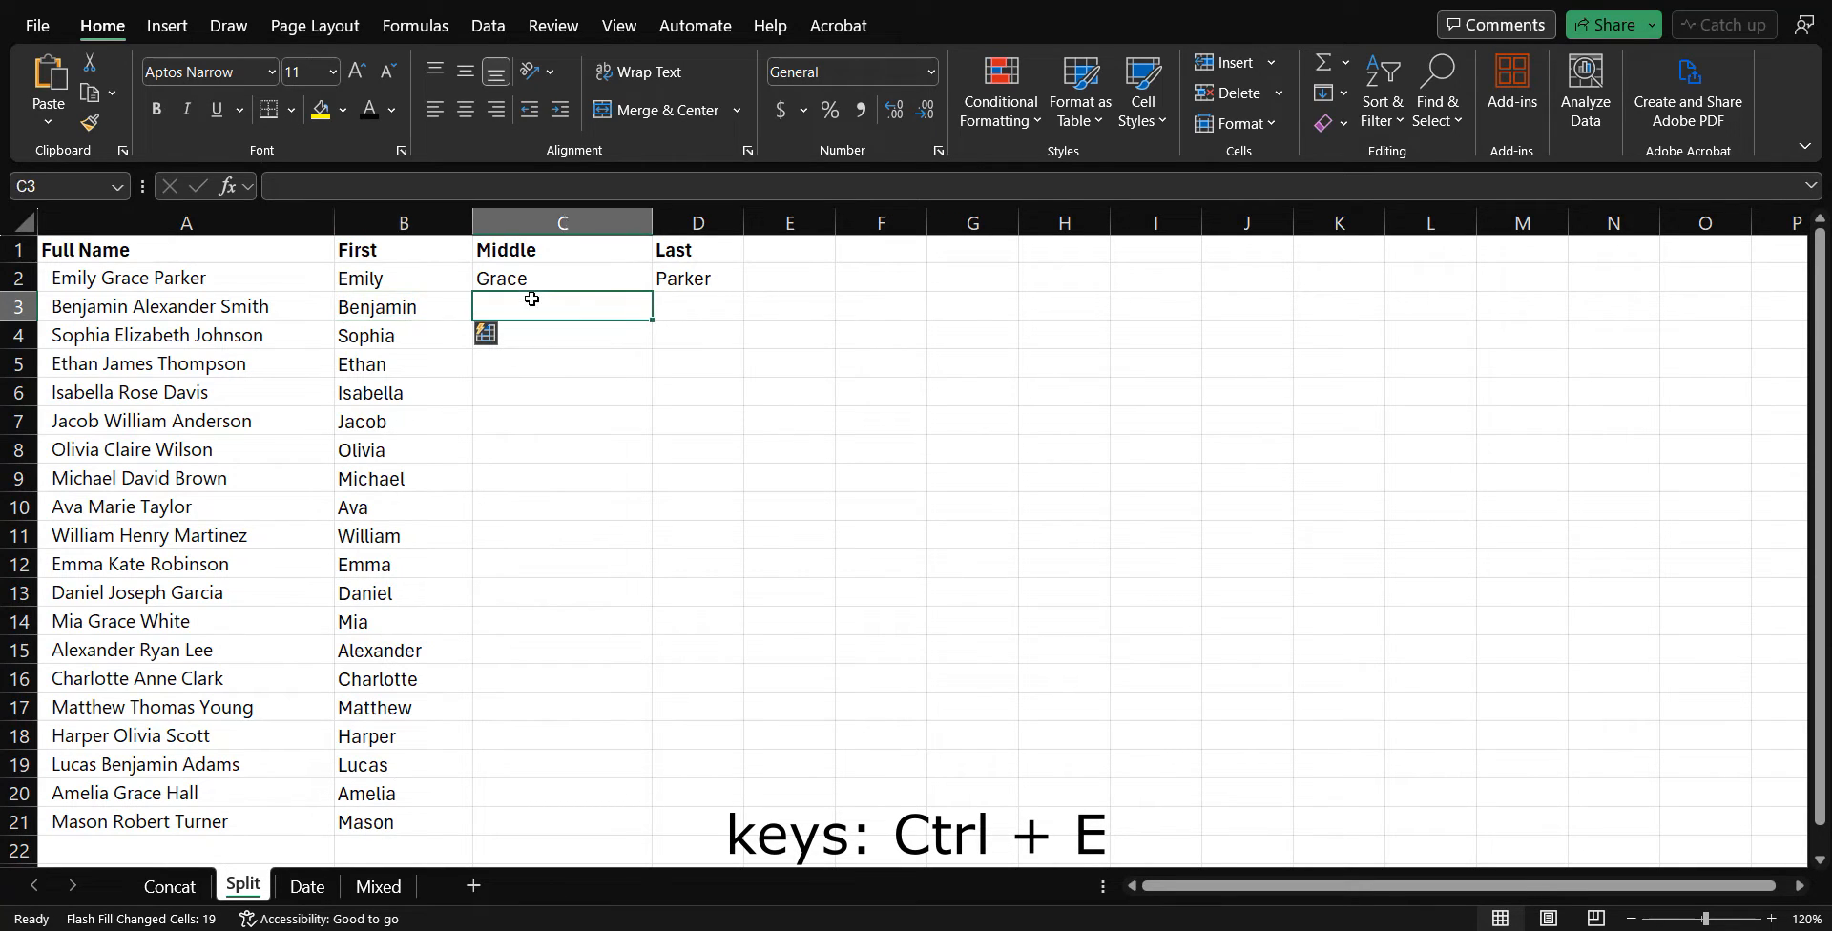
key(ctrl+e)
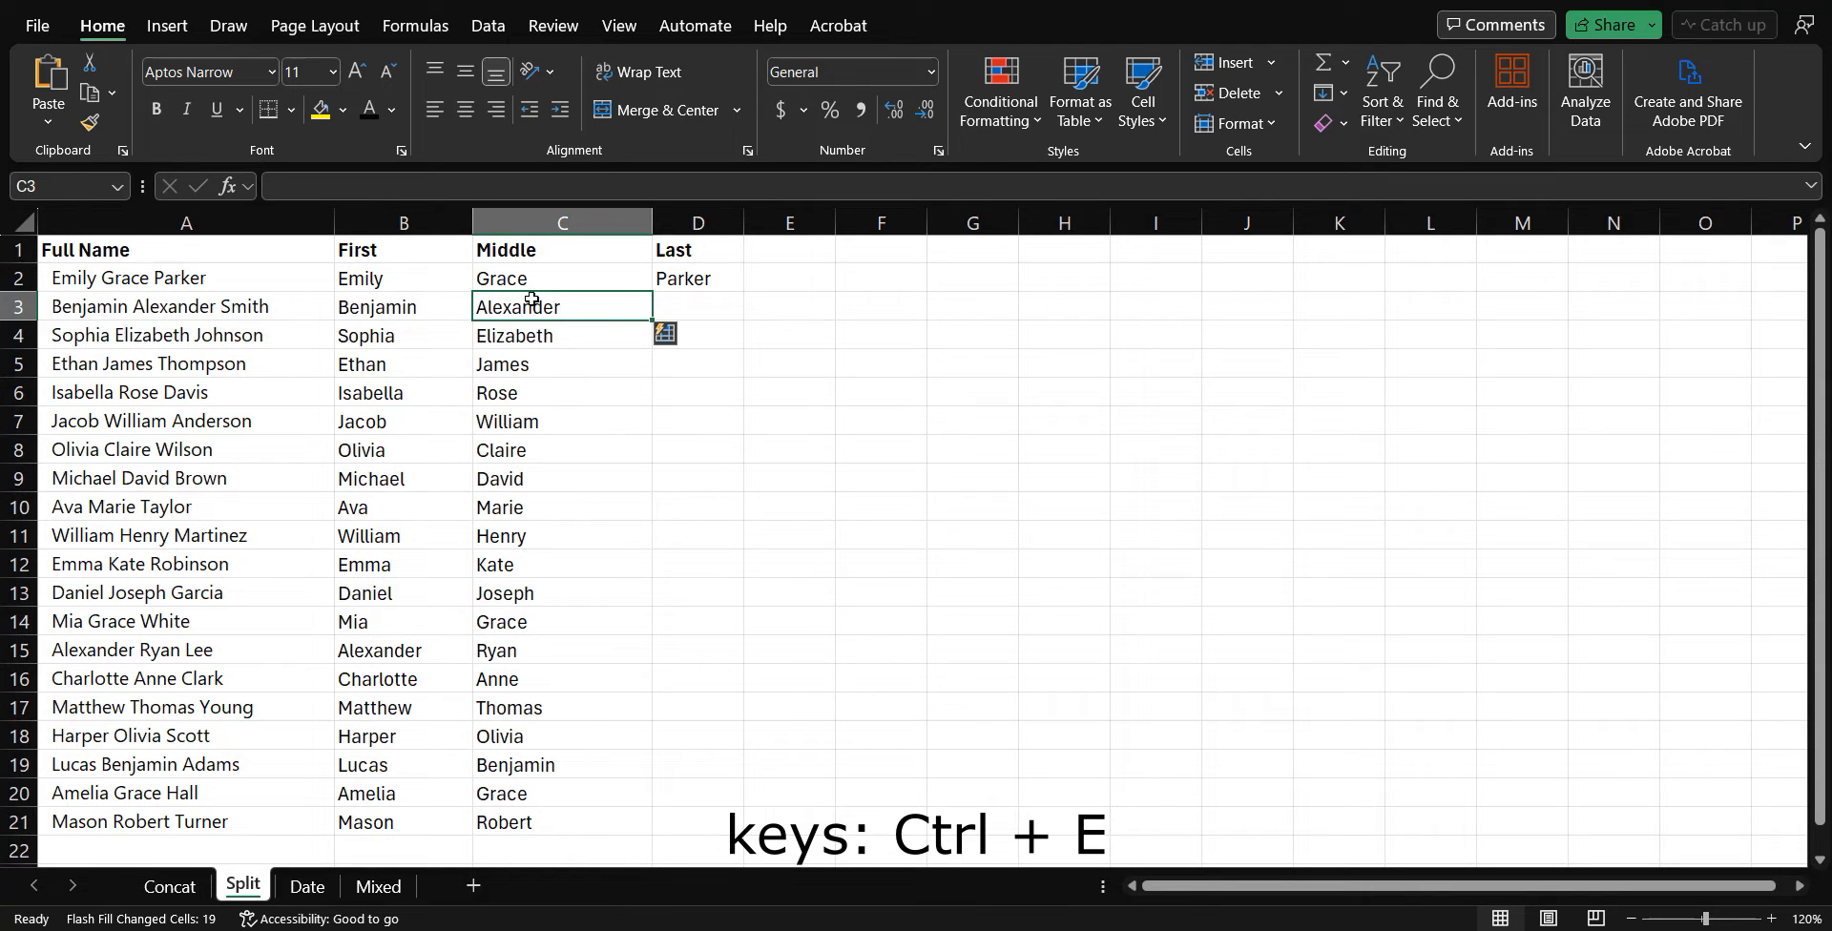
click(718, 310)
key(ctrl+e)
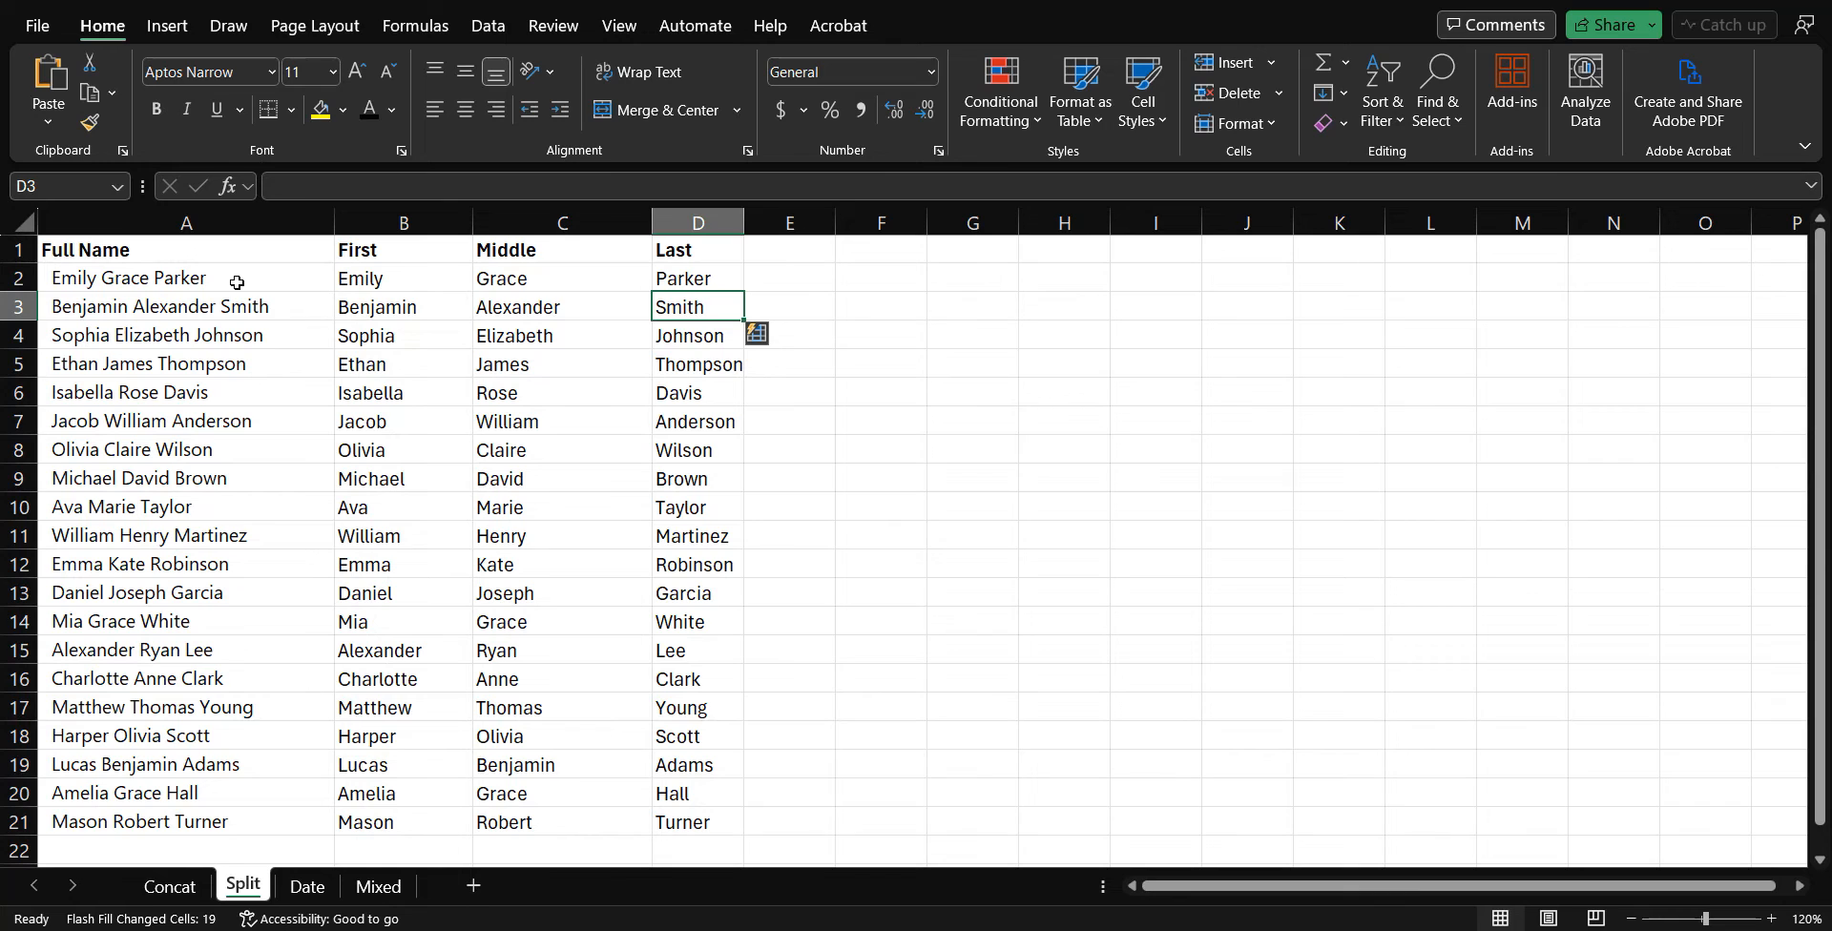
- On the Date sheet, enter 6/1/1985 in D2 and Flash Fill the dd/mm/yyyy column from D3
click(315, 888)
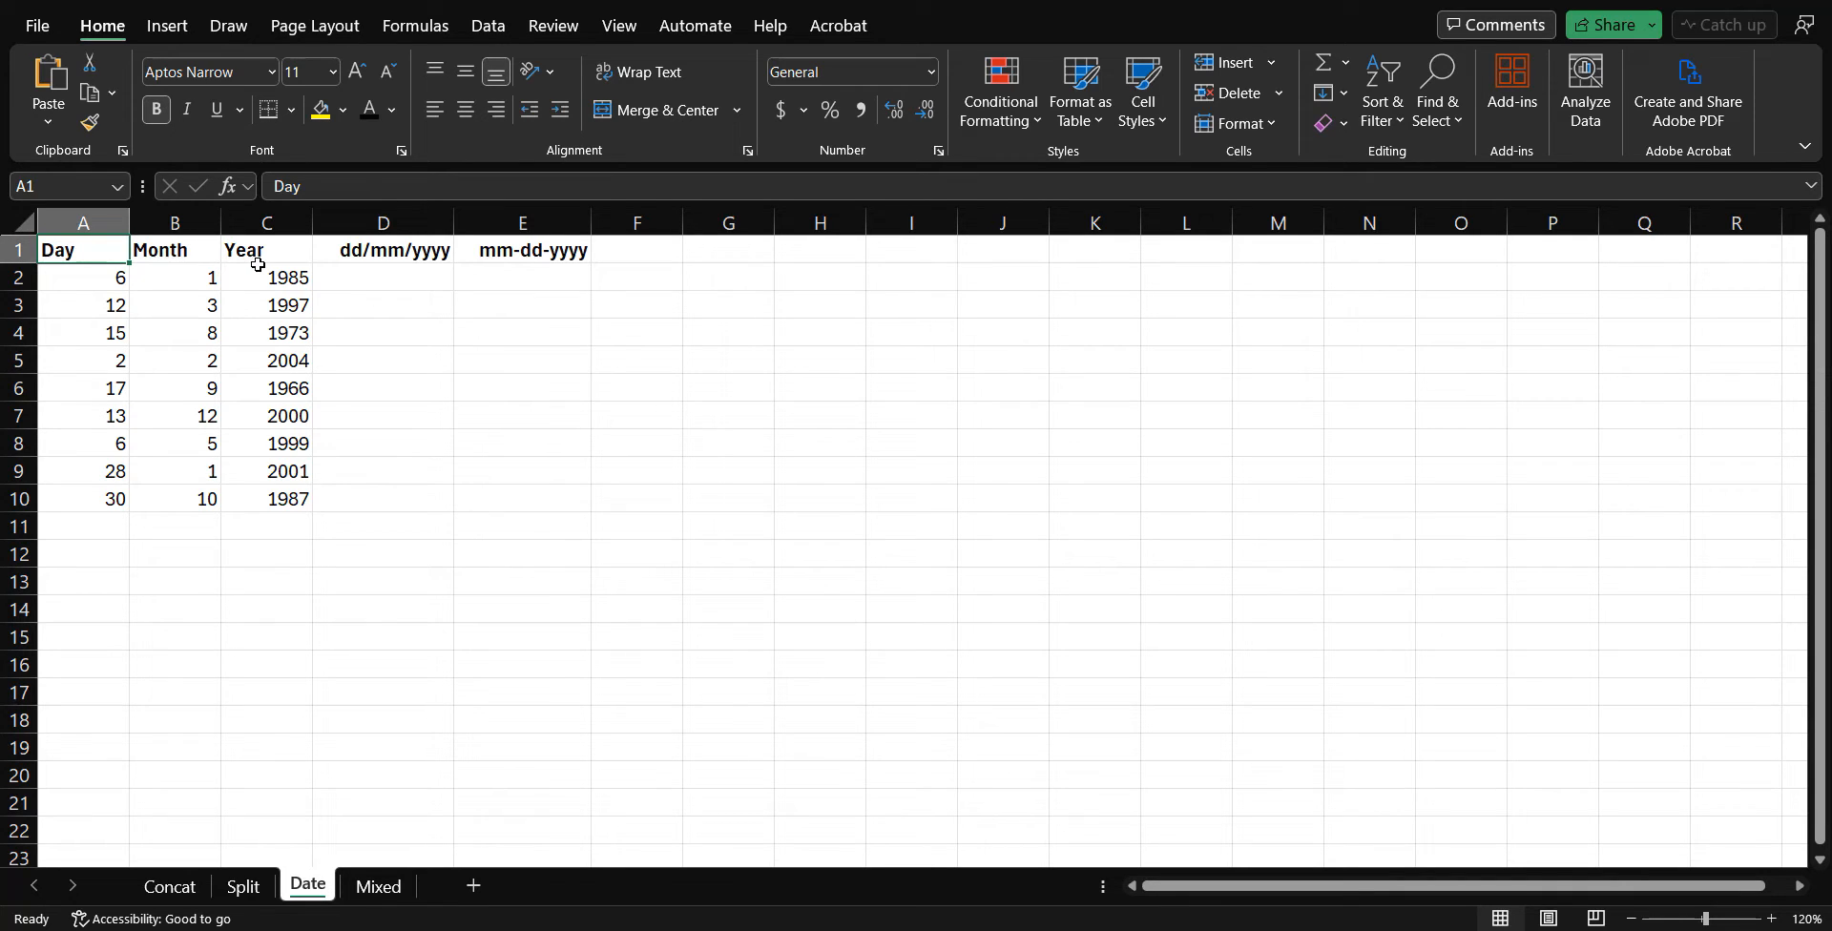
click(364, 279)
text(6)
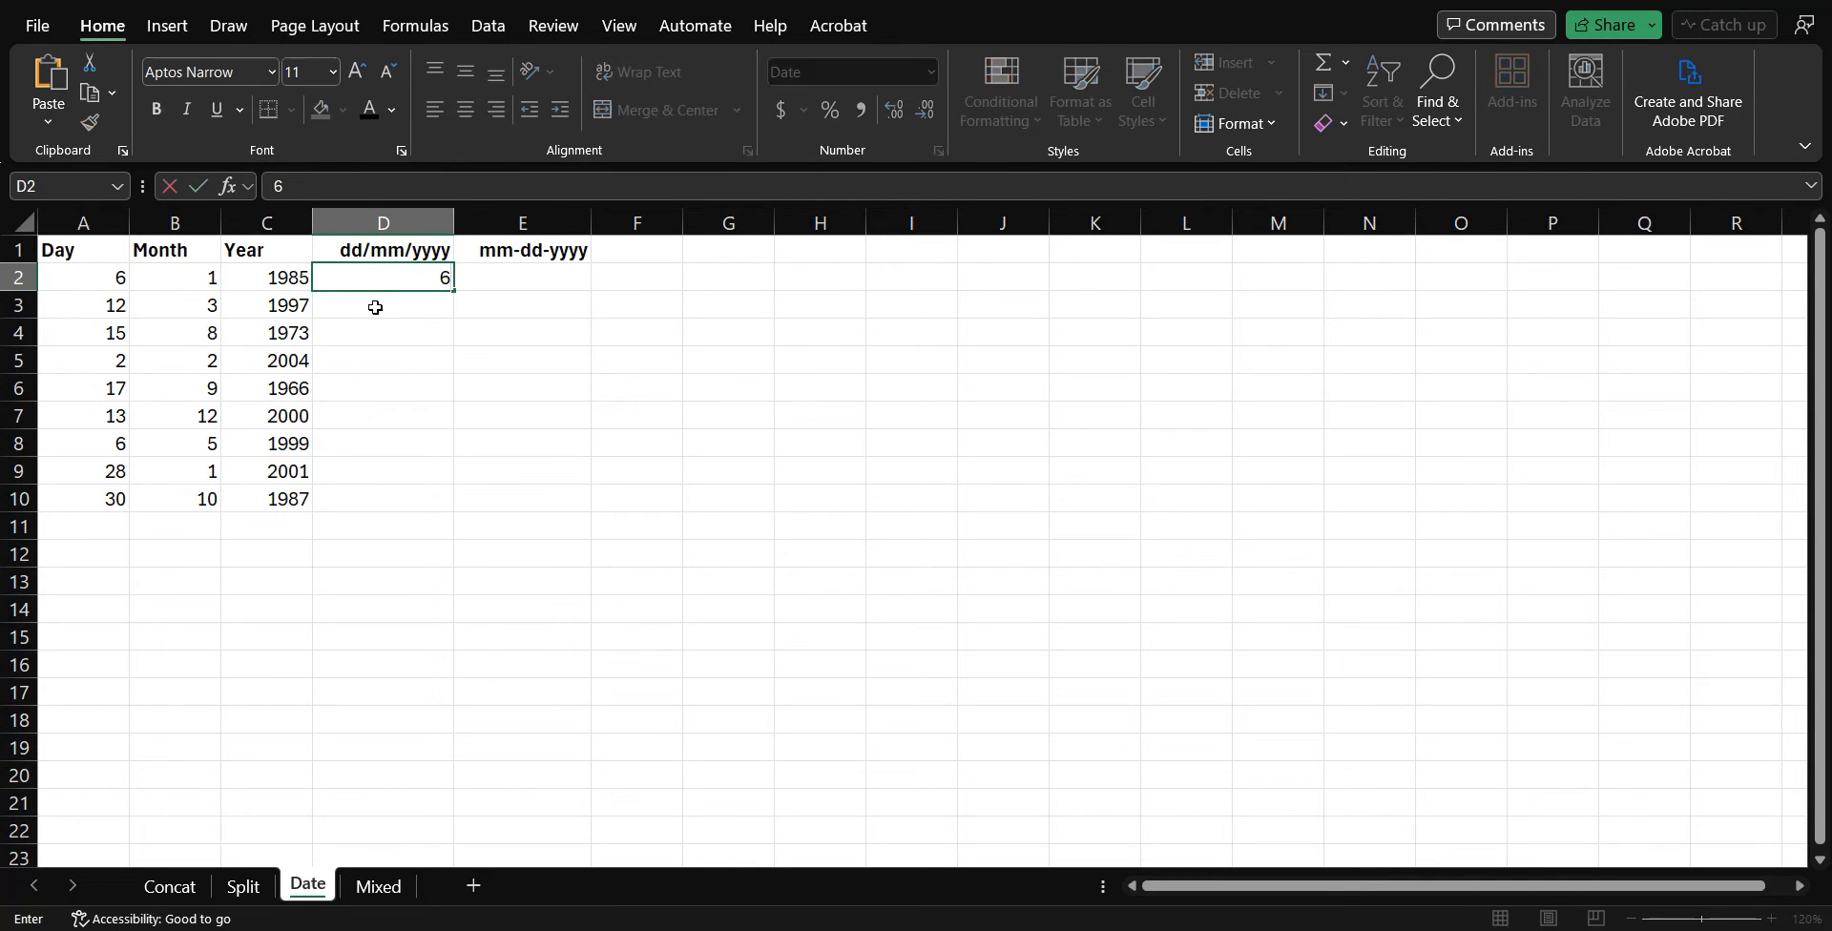
text(/1/1985)
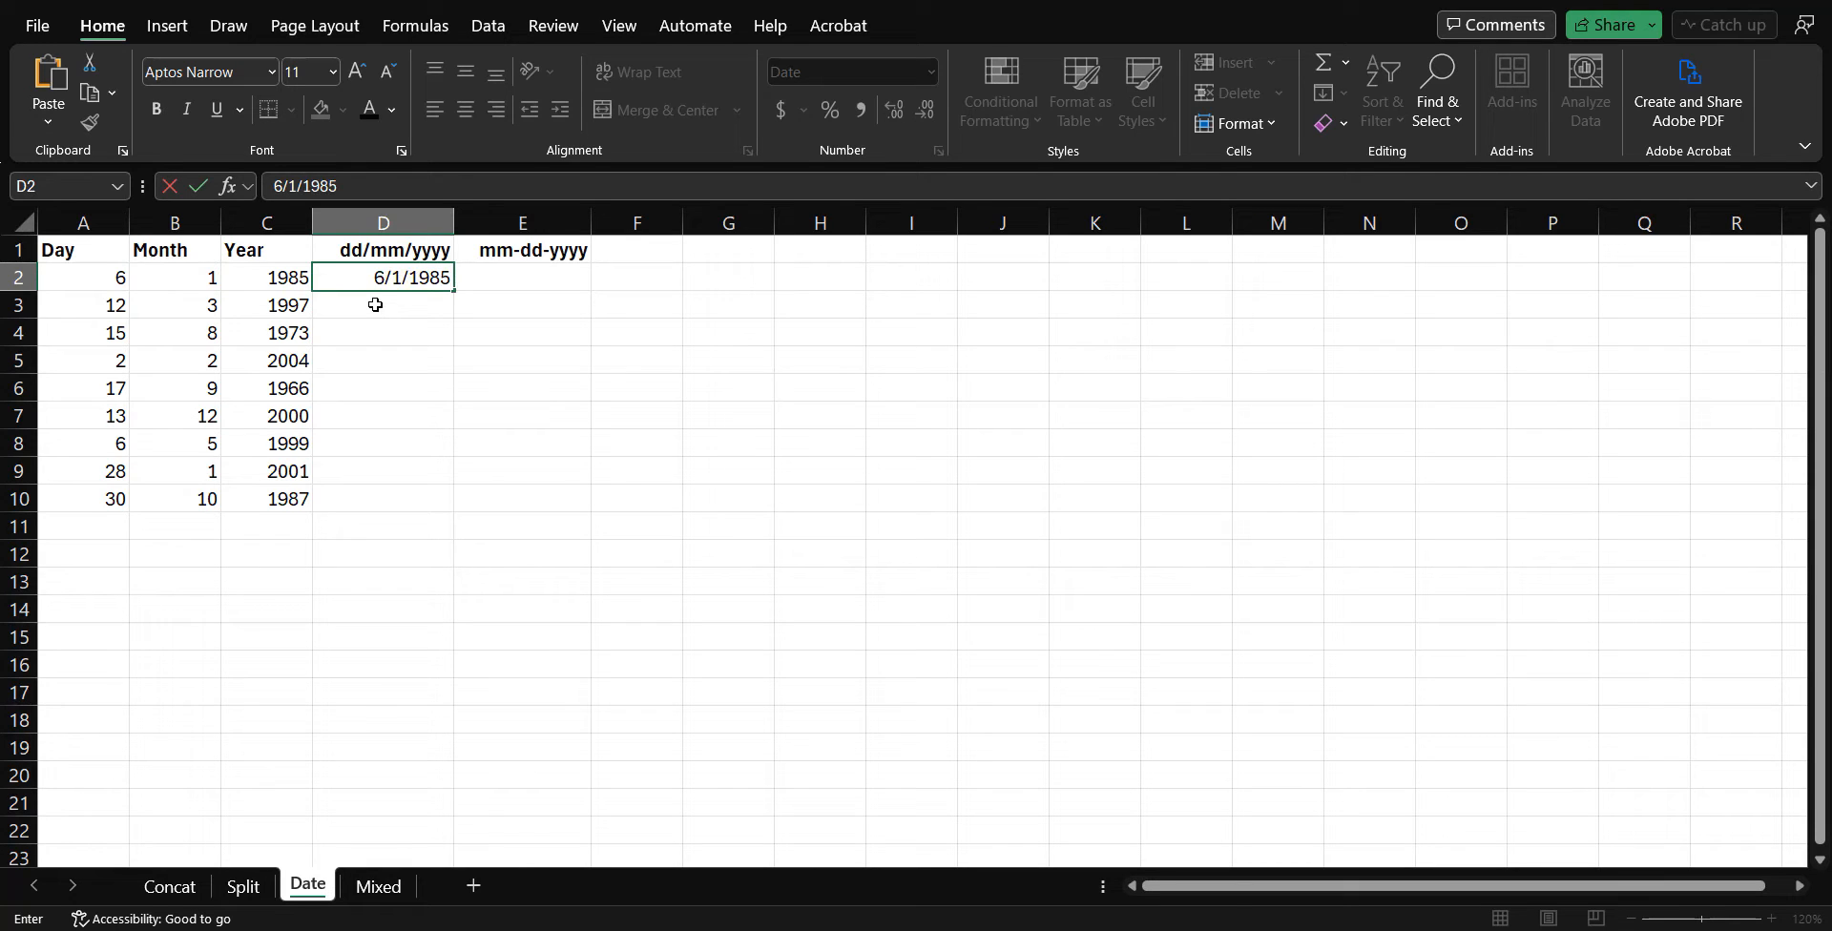
click(375, 304)
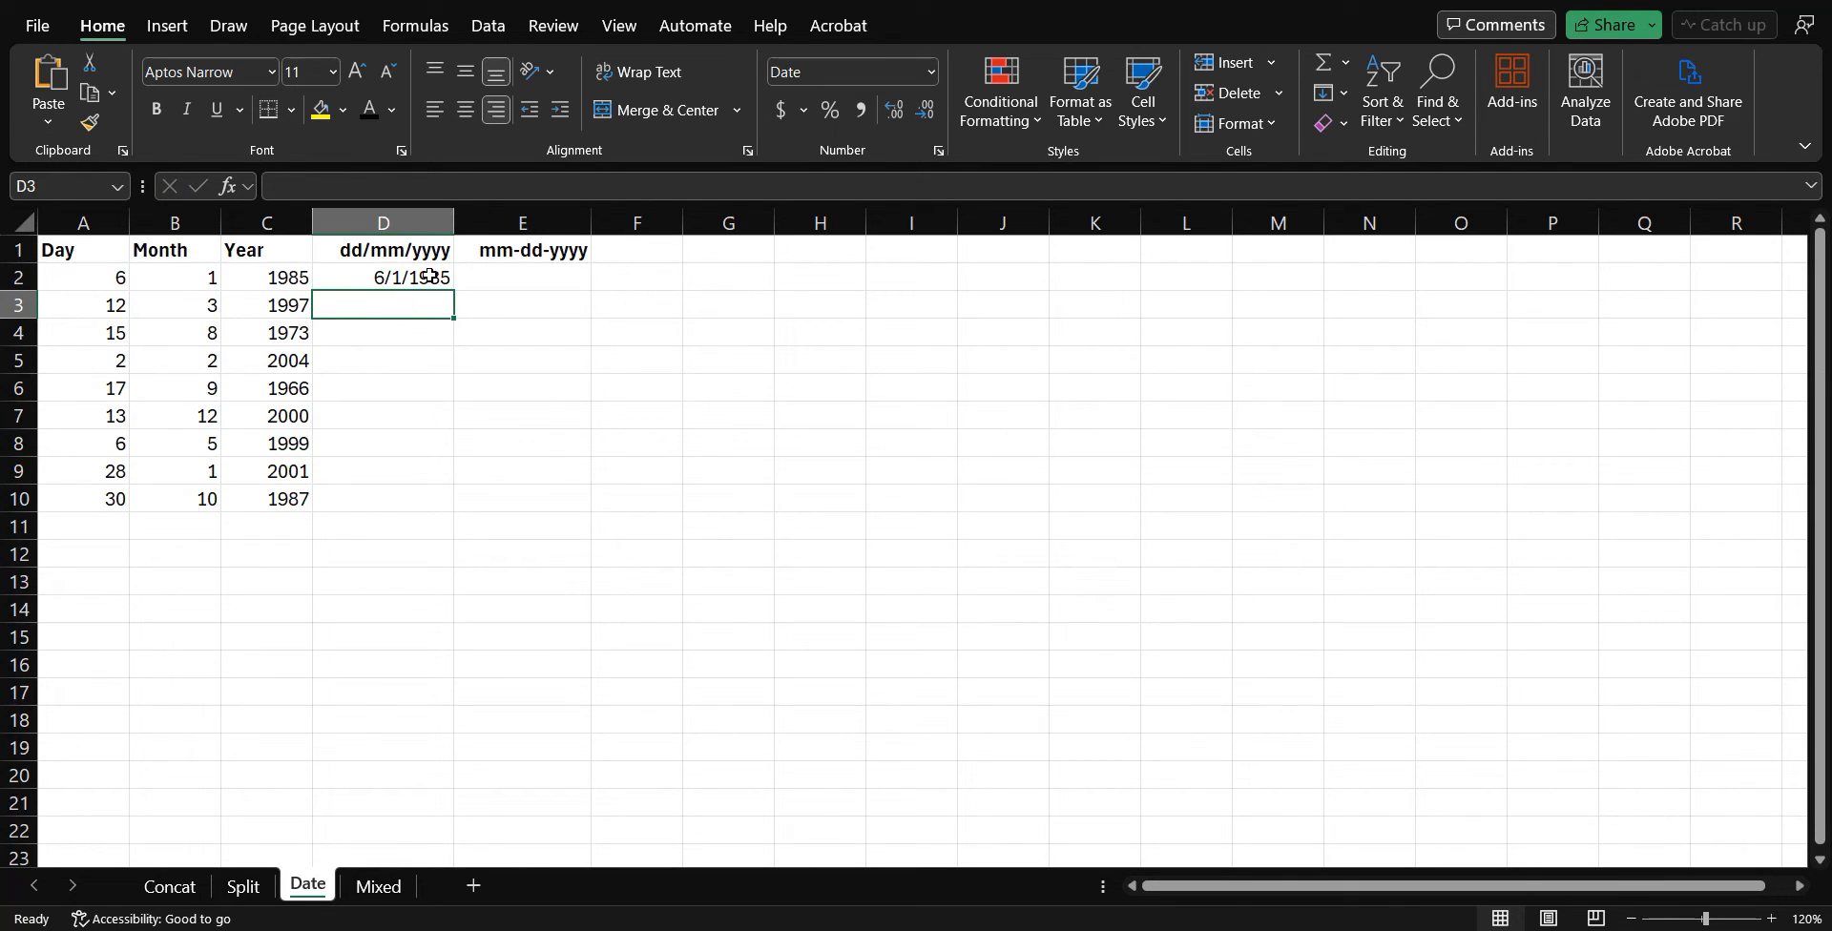
key(ctrl+e)
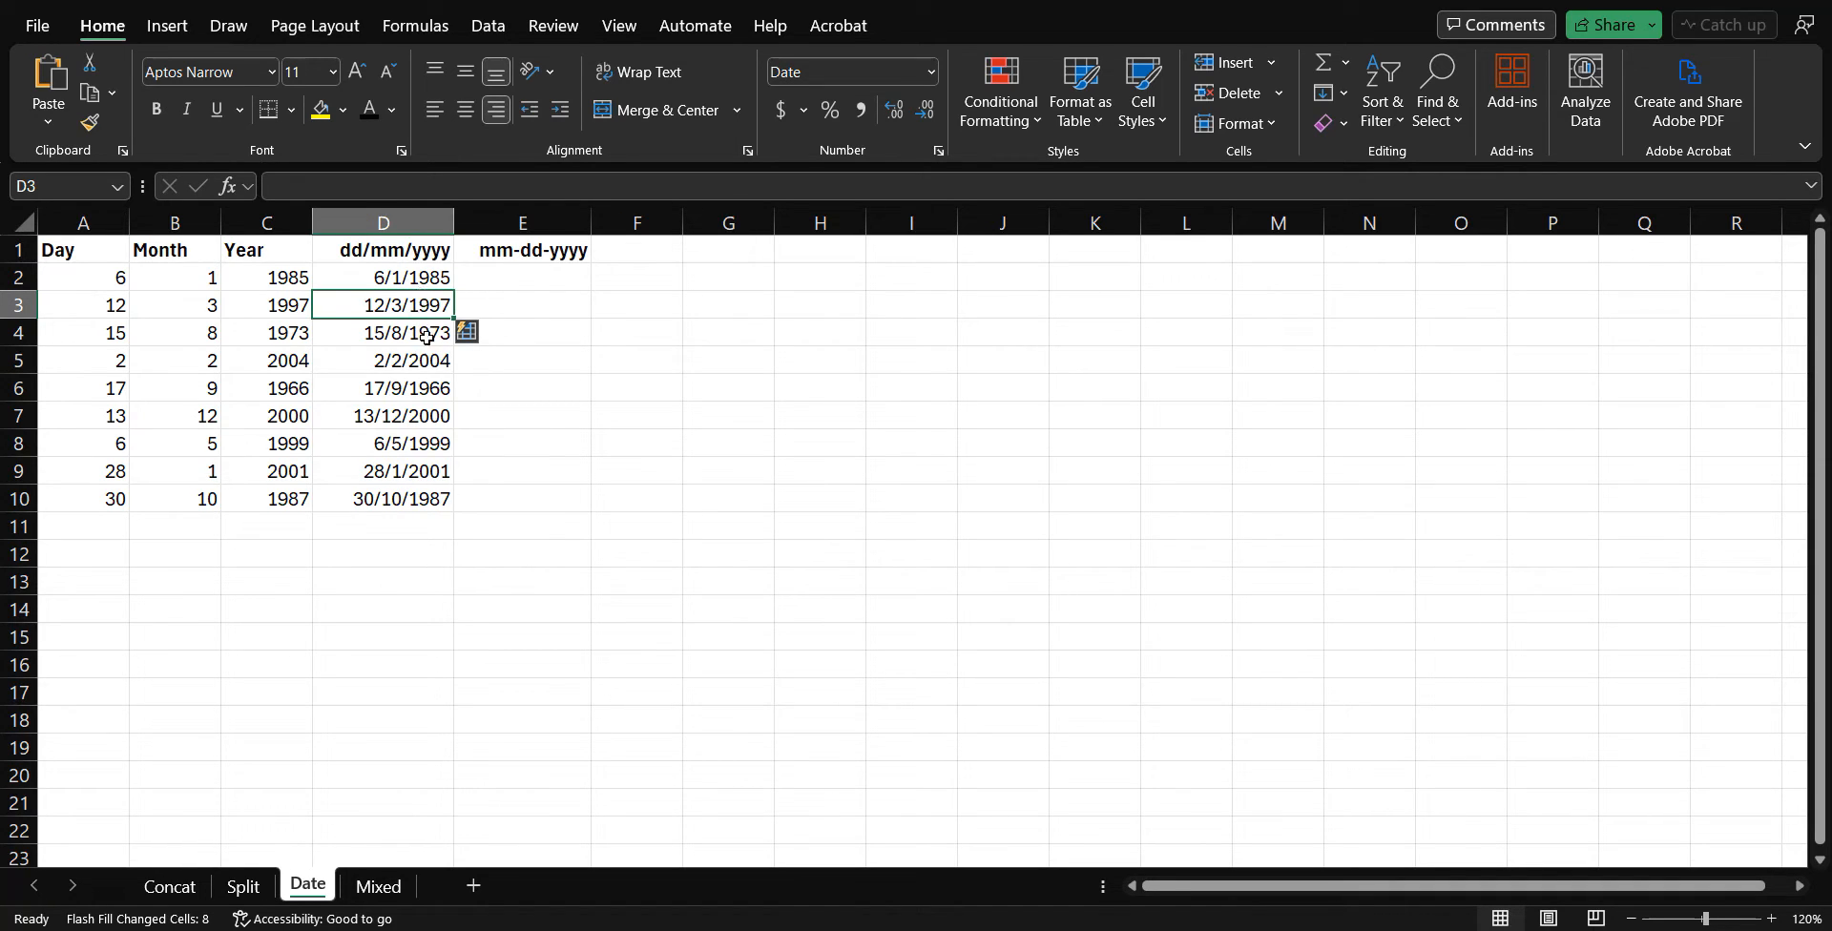
- Try entering 1-6-1985 in cell E2 with a date number format, and clear the entry
mouse_move(463, 326)
click(479, 282)
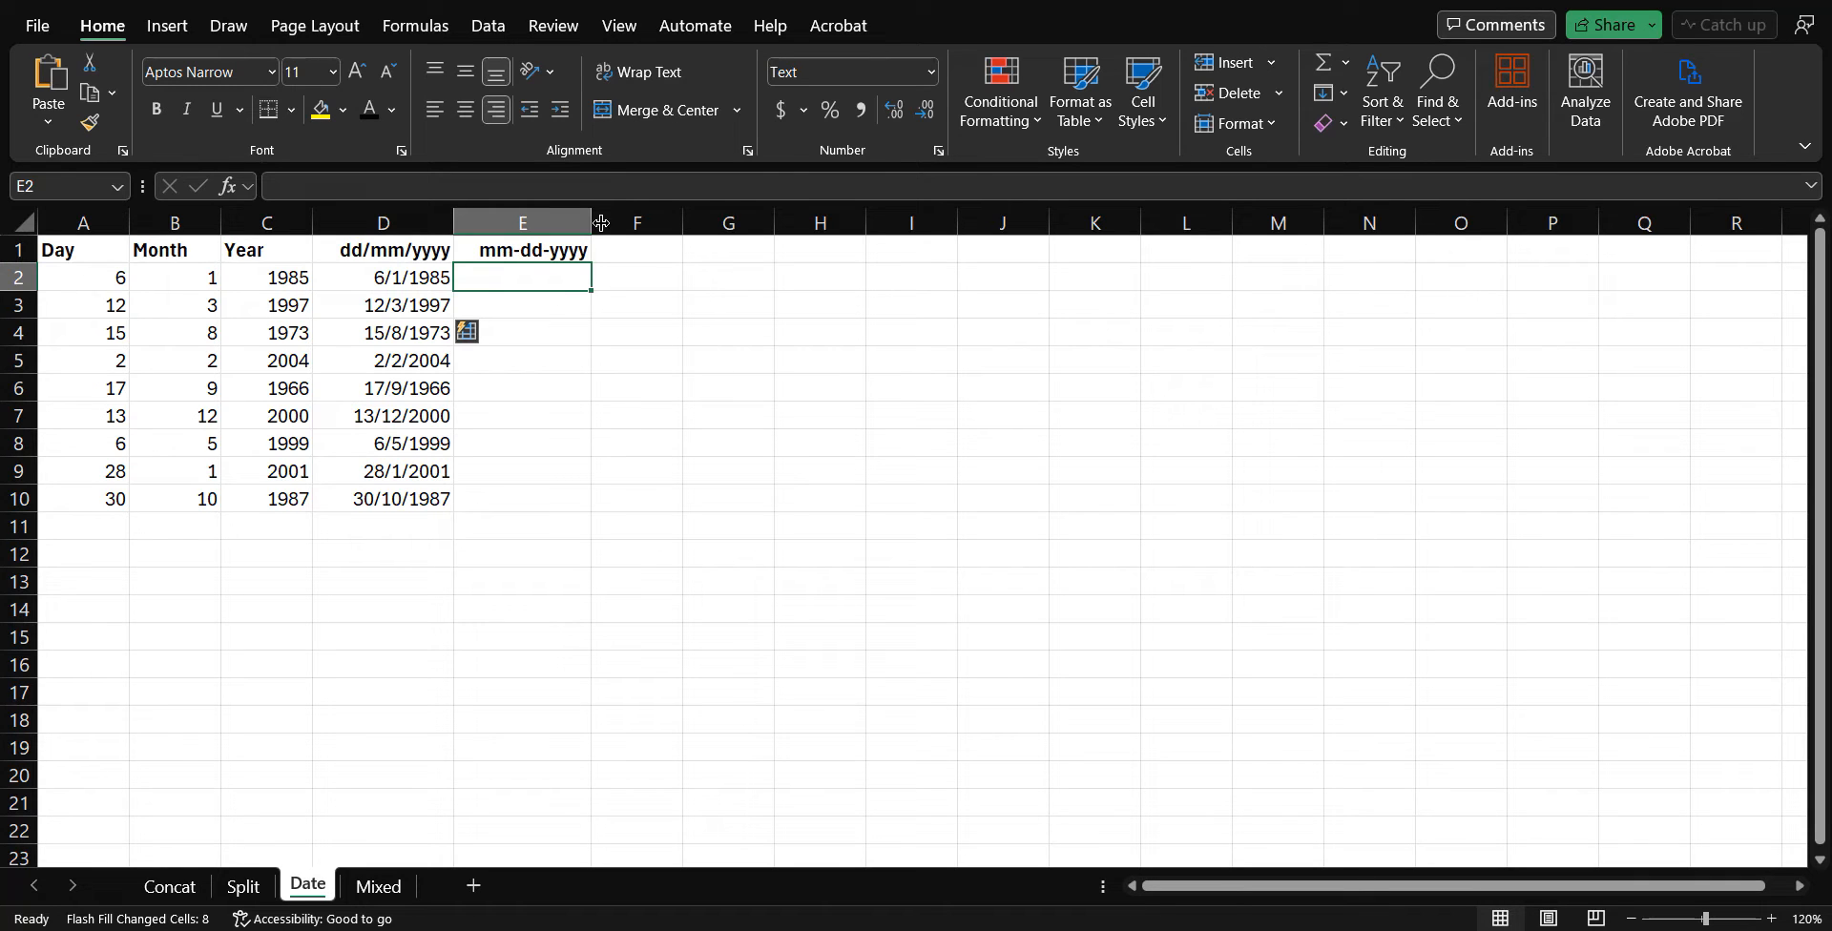
click(930, 71)
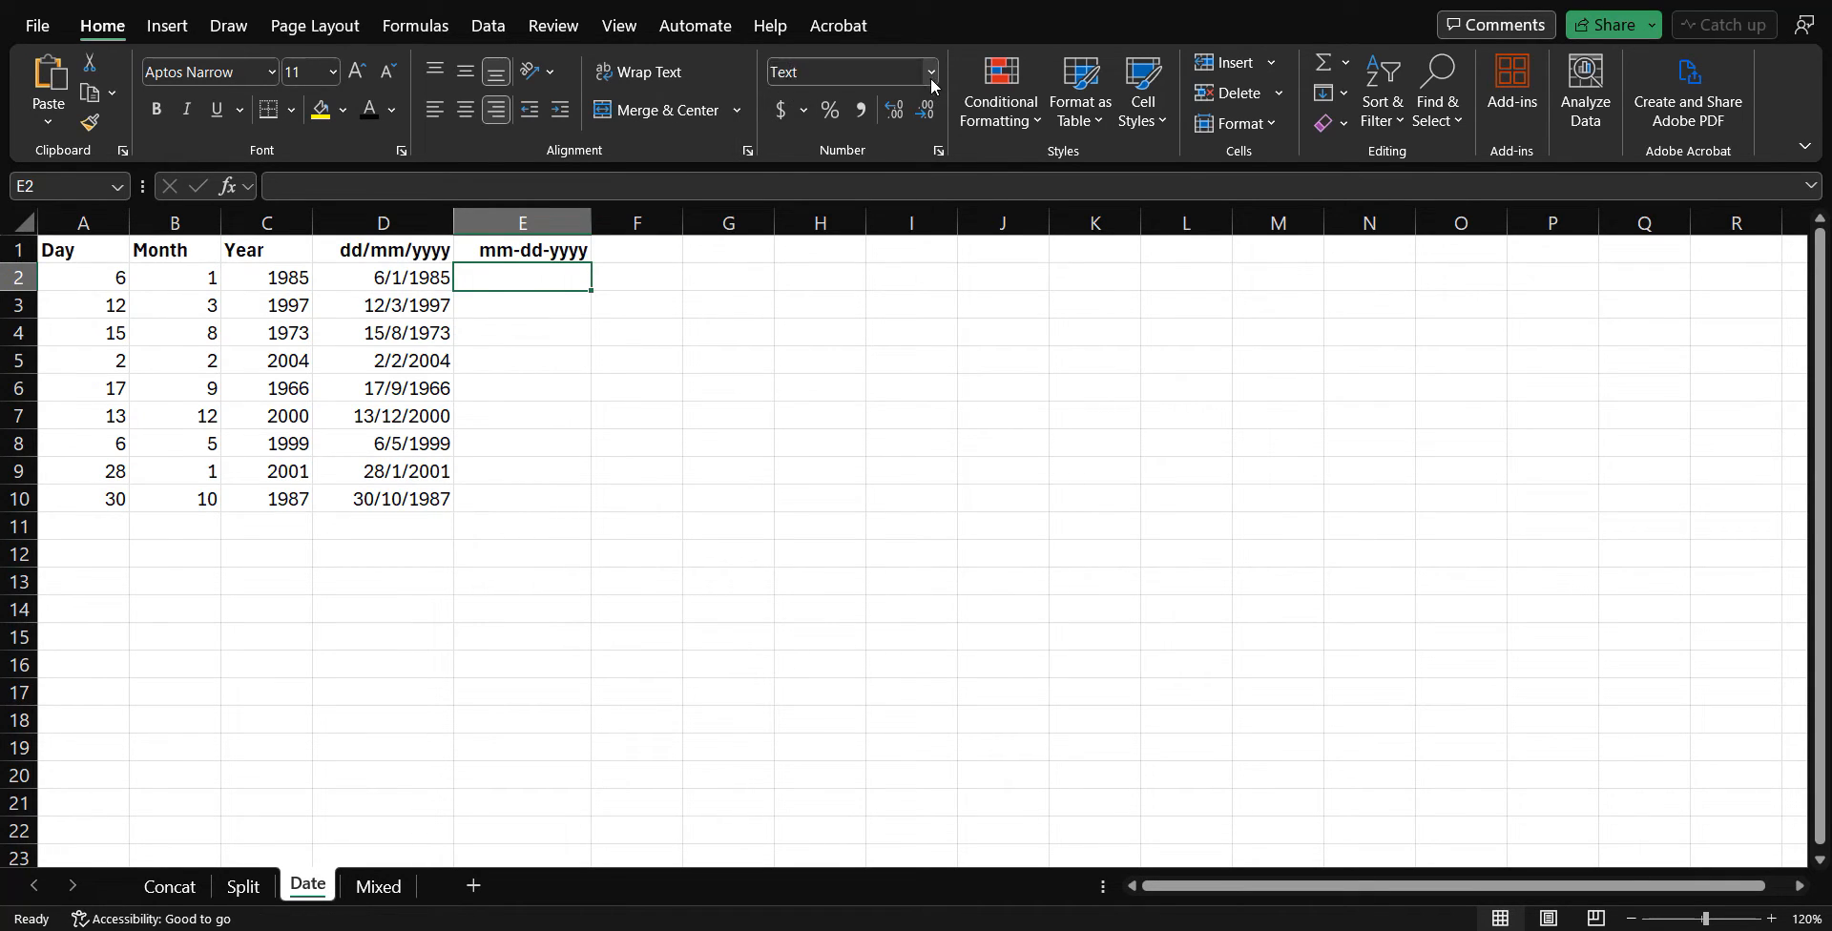
click(872, 336)
text(1-6-1985)
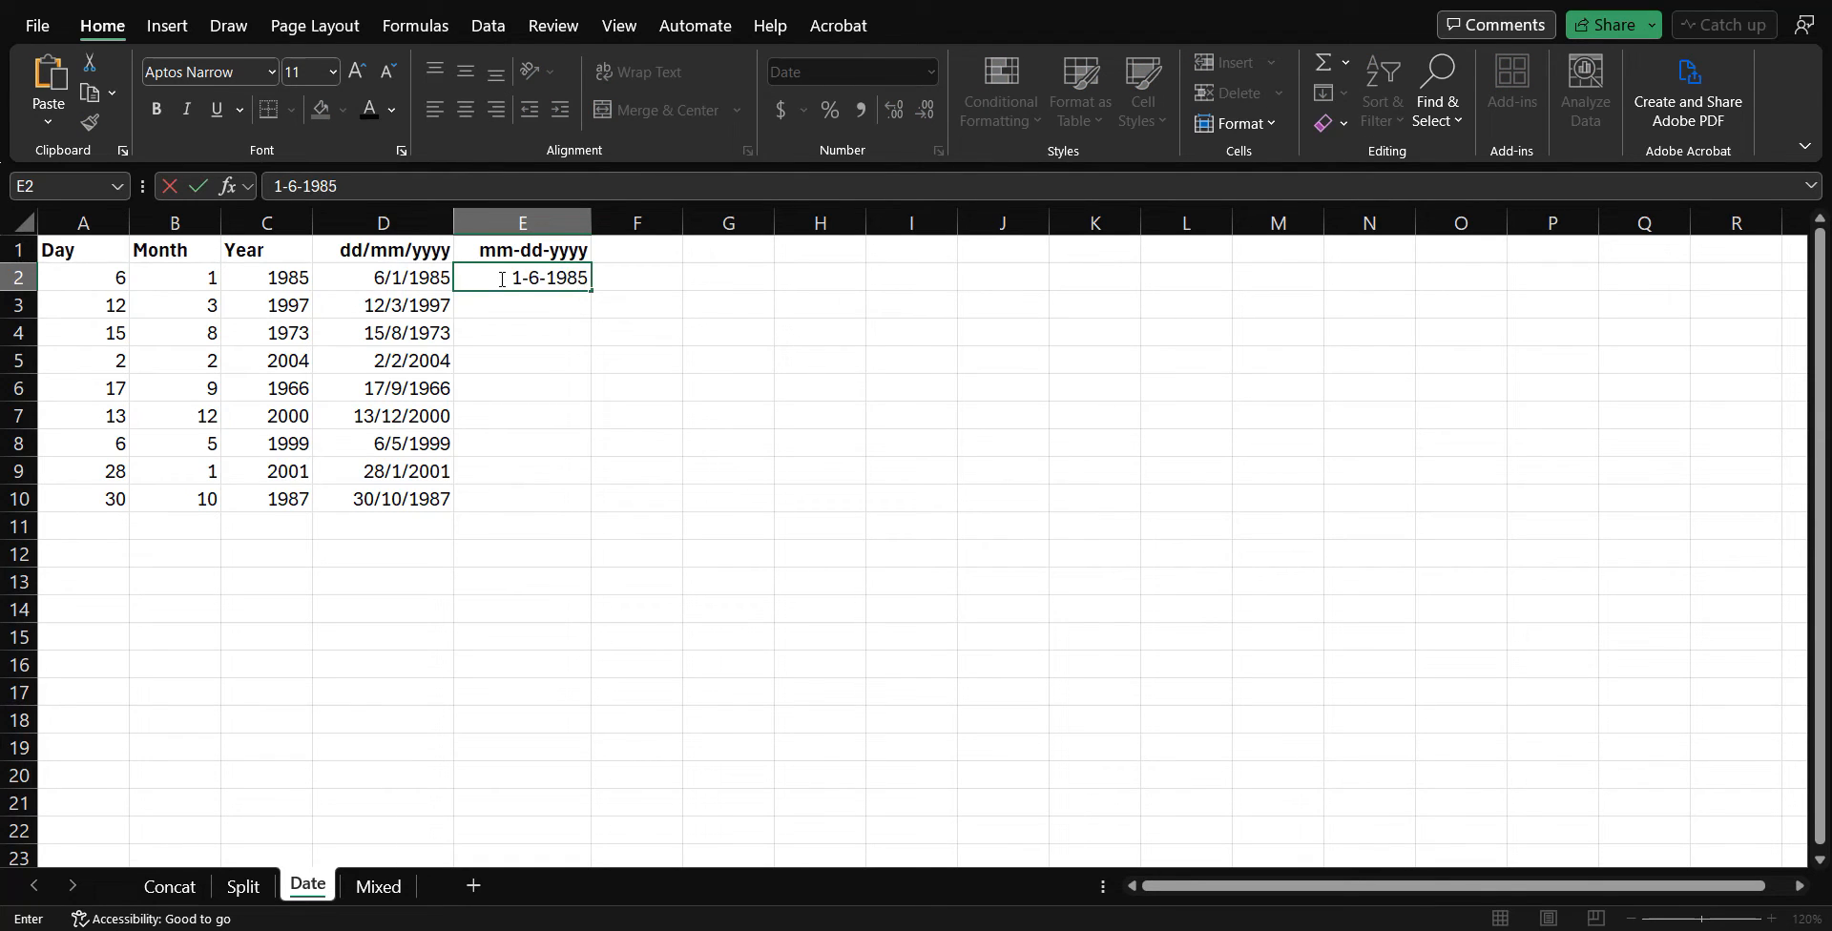
key(Return)
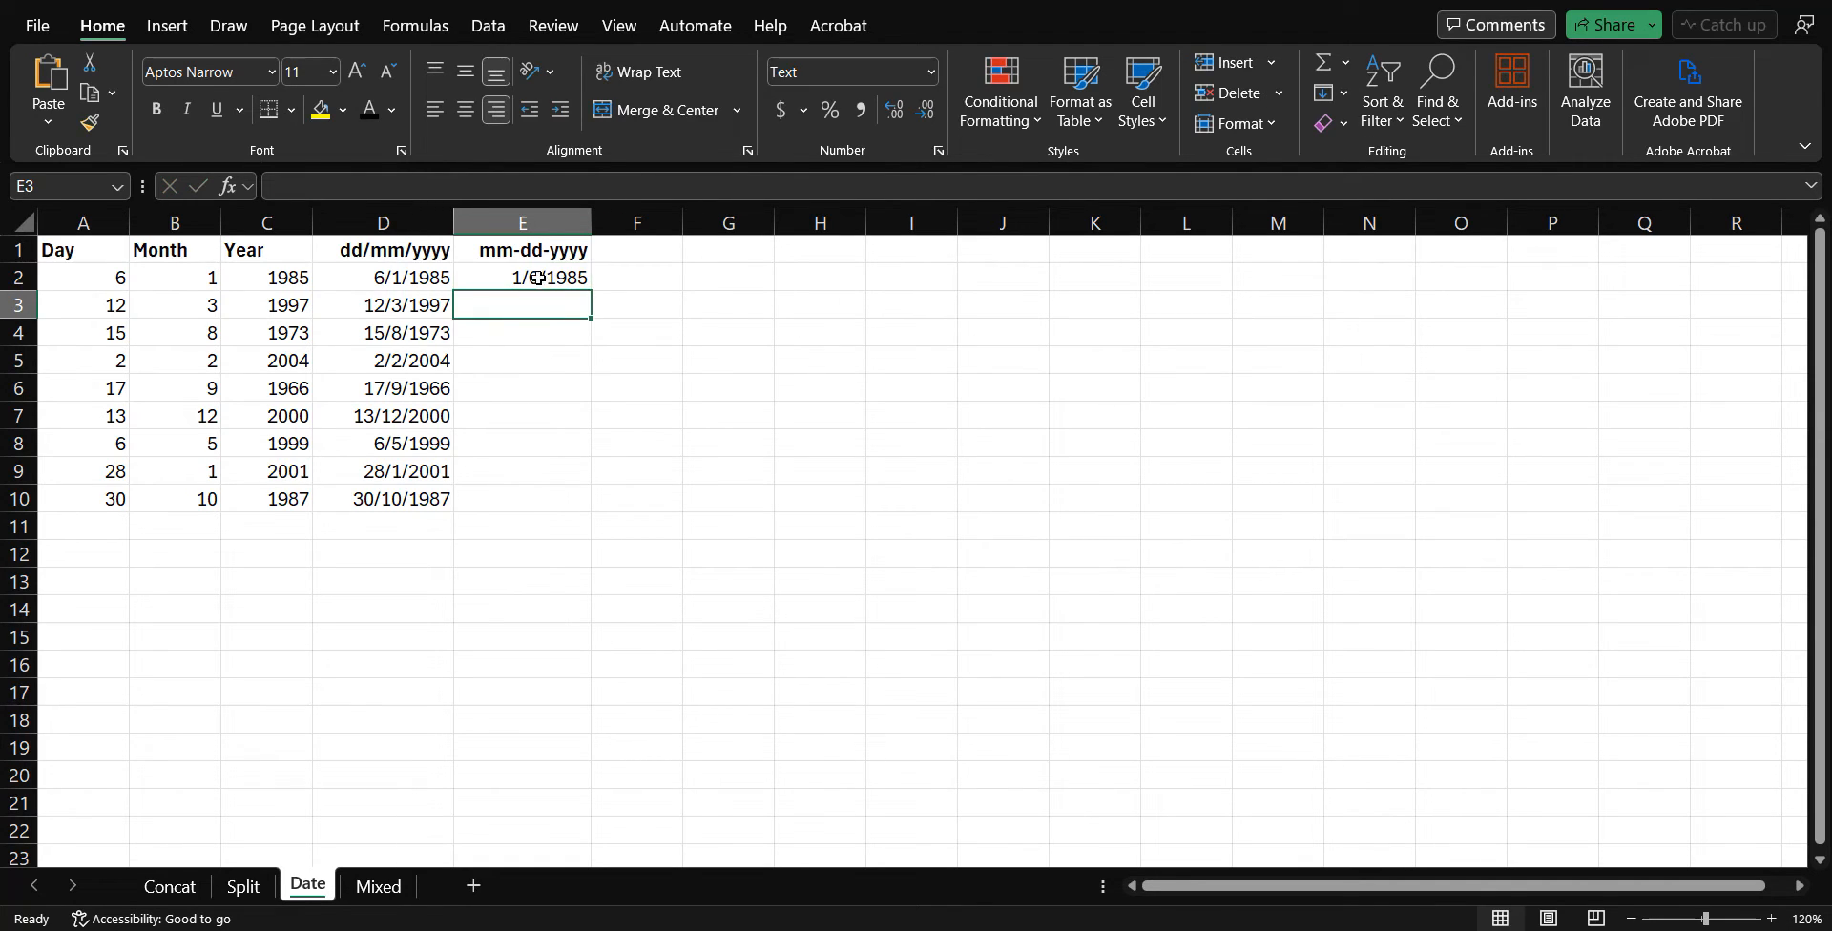
click(542, 281)
key(Delete)
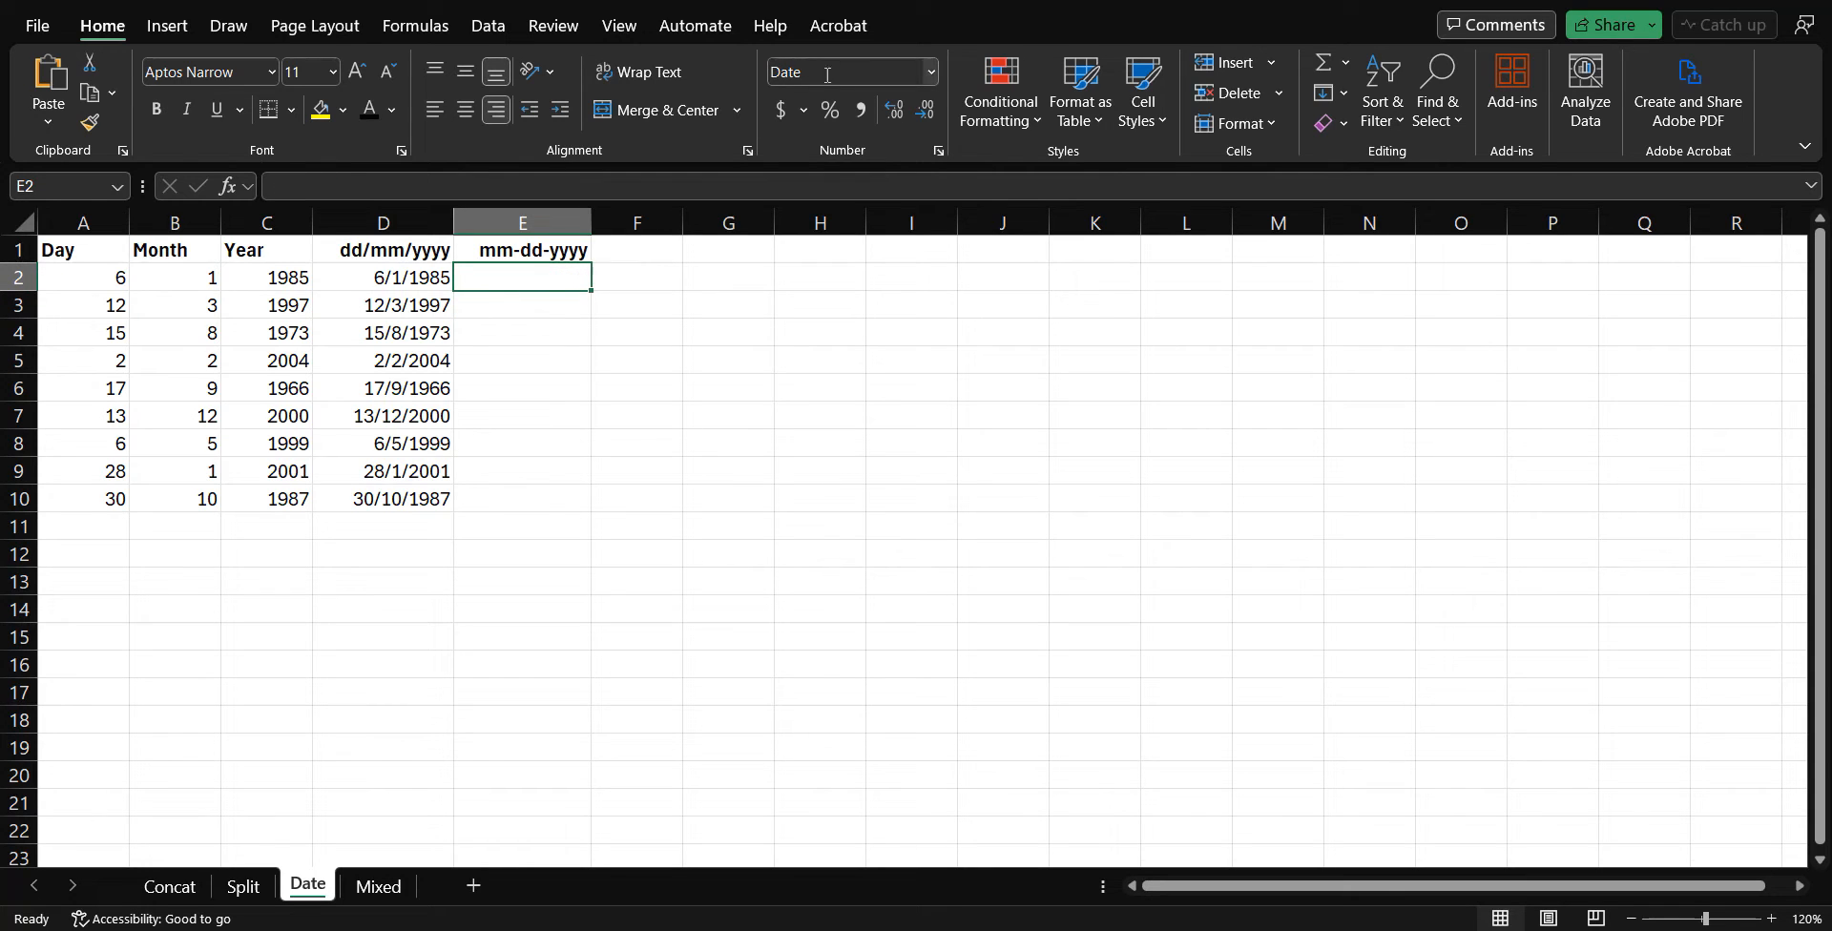
- Format cell E2 as Text, enter 1-6-1985 there, and Flash Fill the mm-dd-yyyy column from E3
click(931, 72)
scroll(864, 589, down, 1)
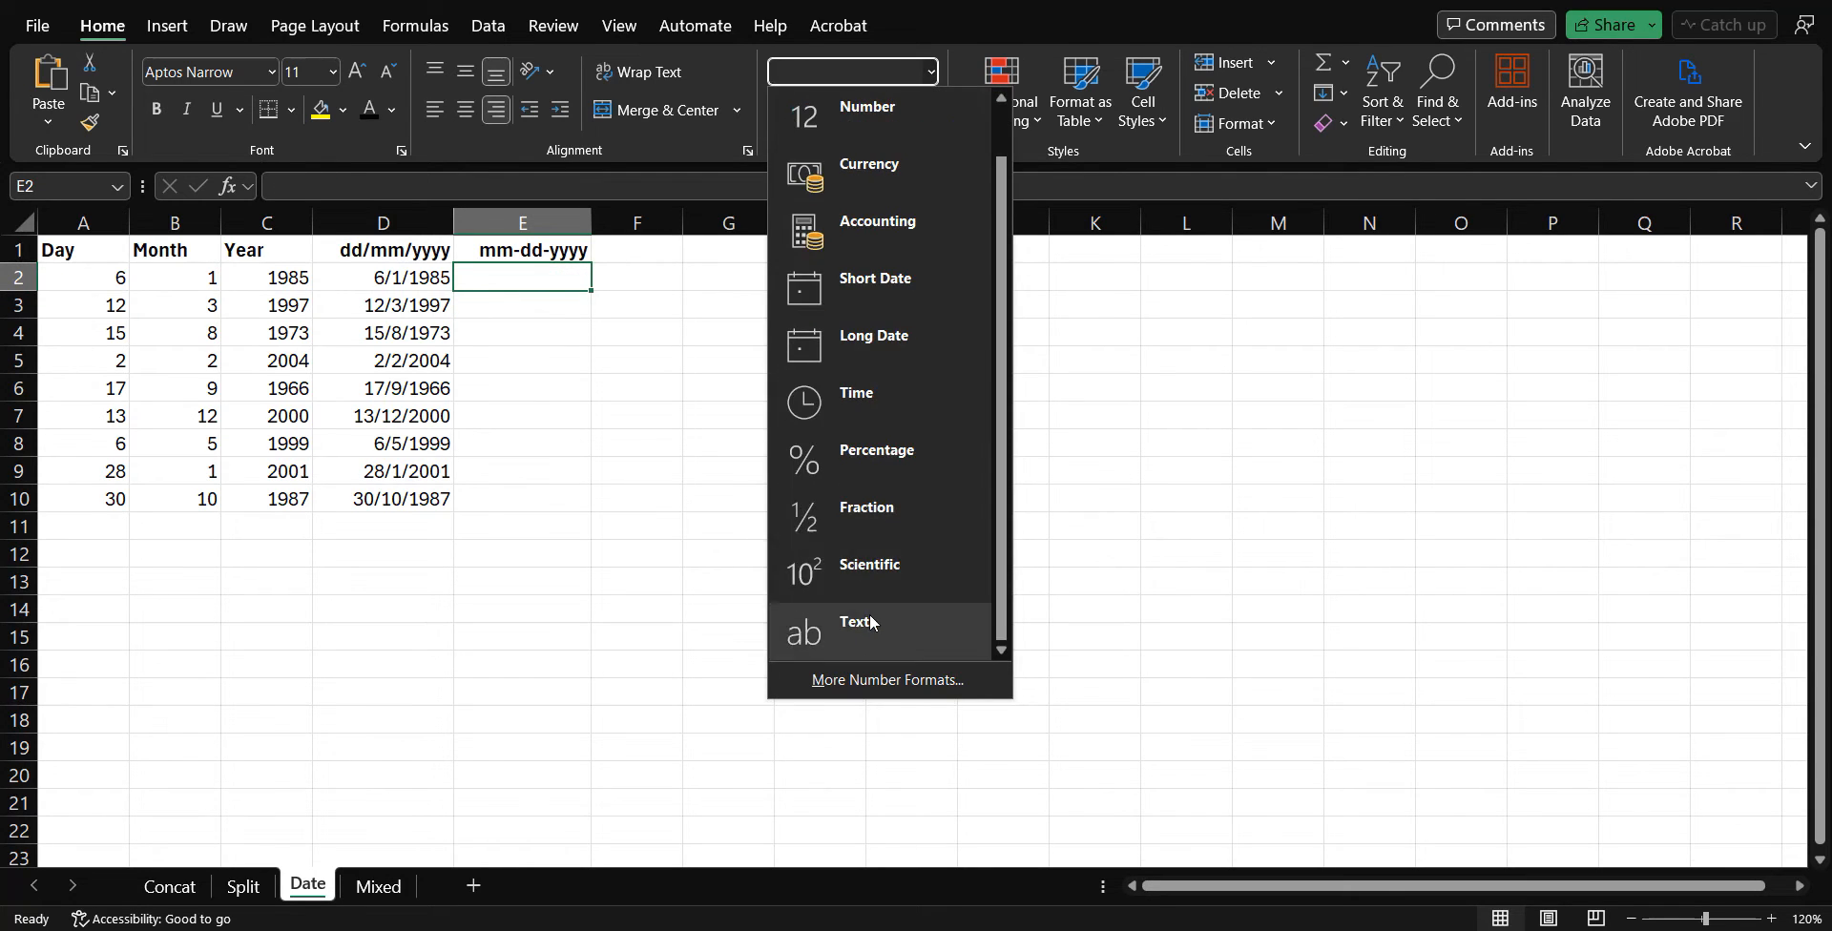
click(866, 616)
text(1-6)
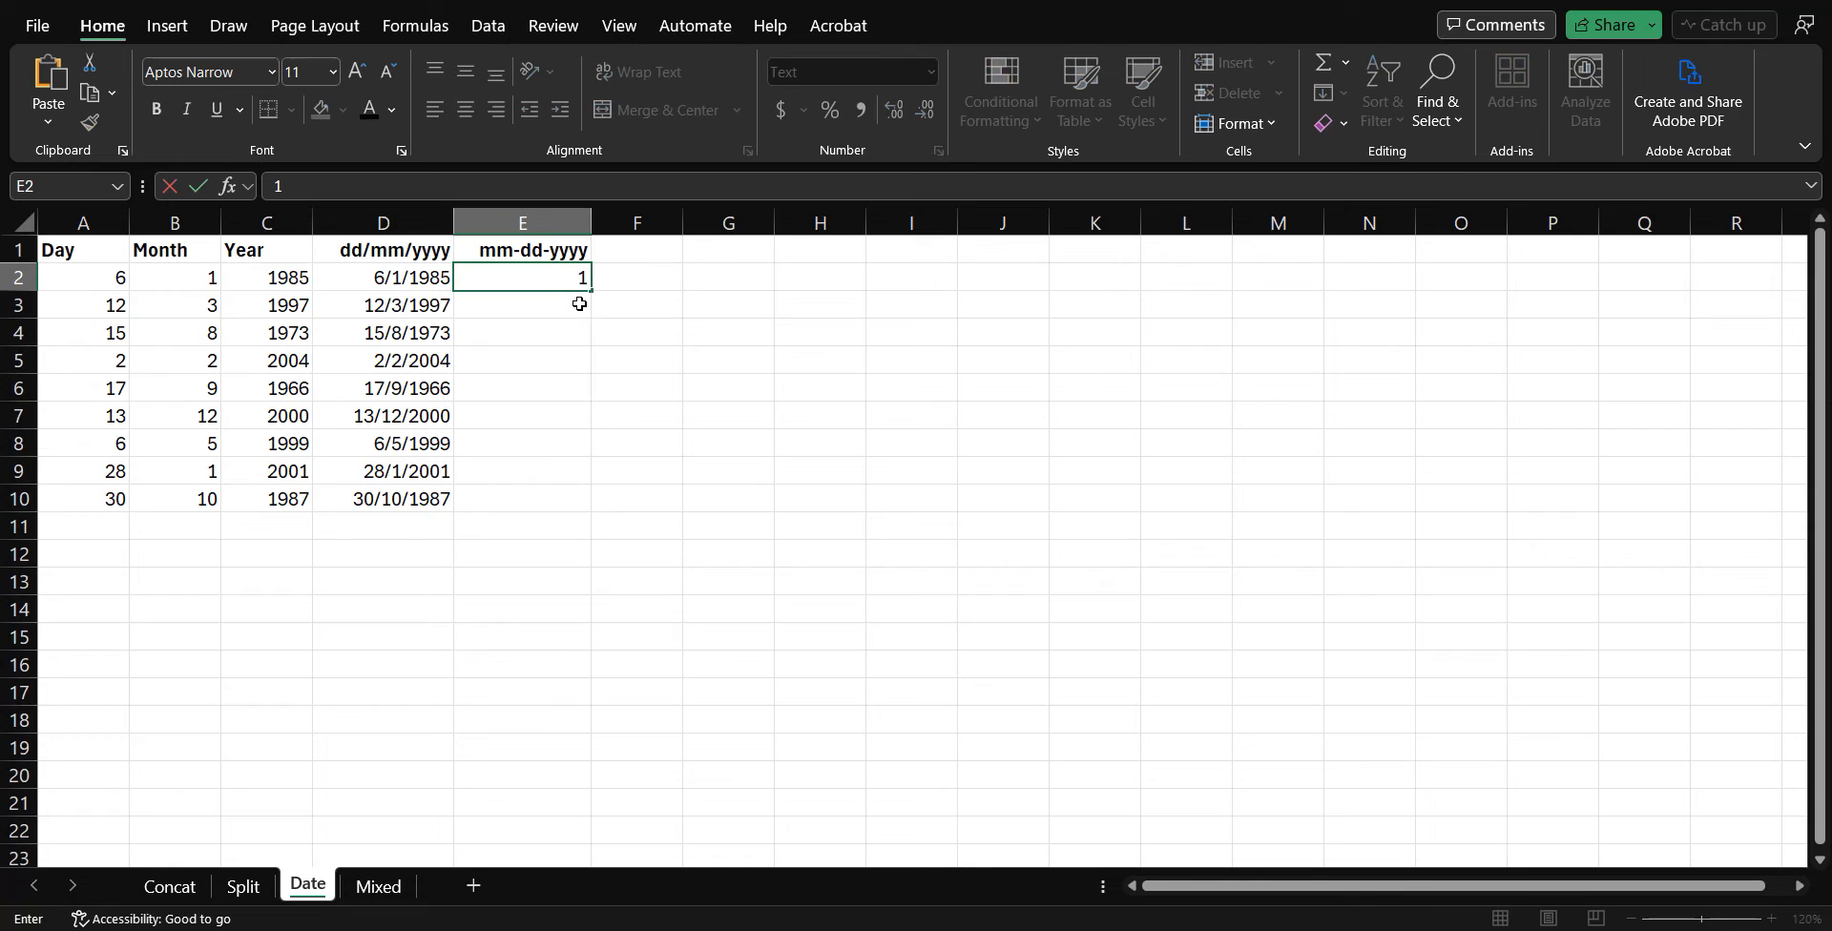
text(-1985)
key(Return)
key(ctrl+e)
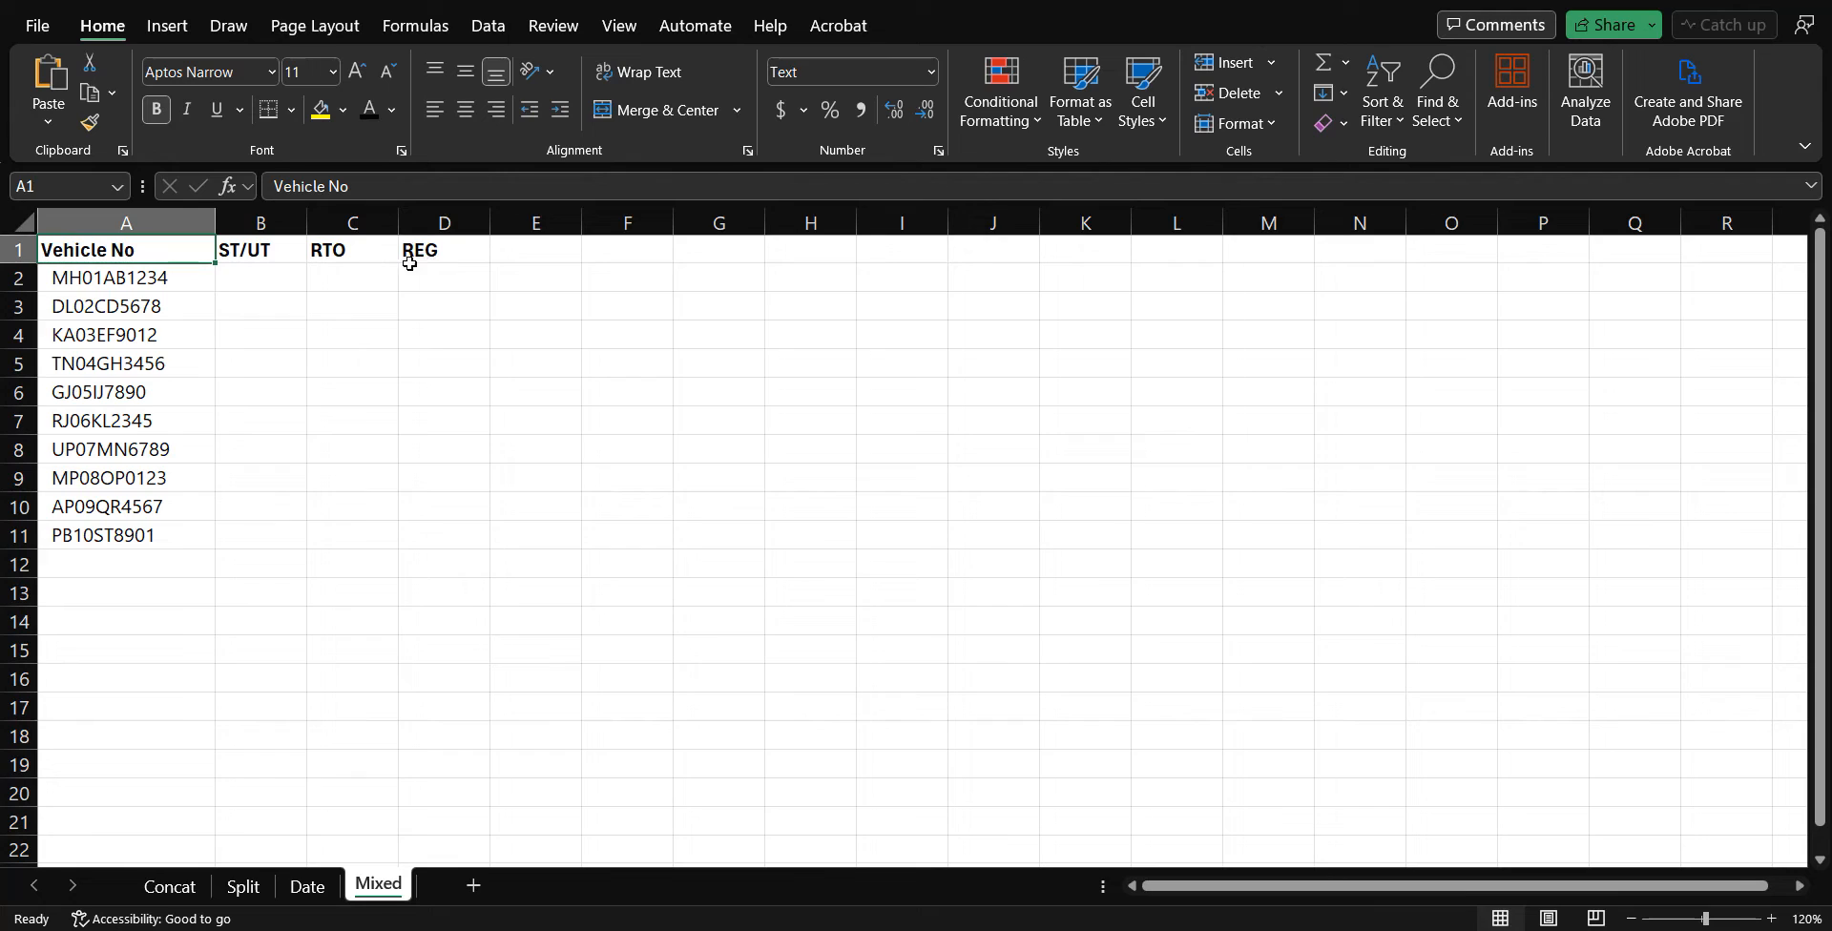
- On the Mixed sheet, split the first vehicle number by entering MH in B2, 01 in C2 and AB1234 in D2
click(244, 279)
text(M)
click(372, 276)
text(01)
click(461, 285)
text(1234)
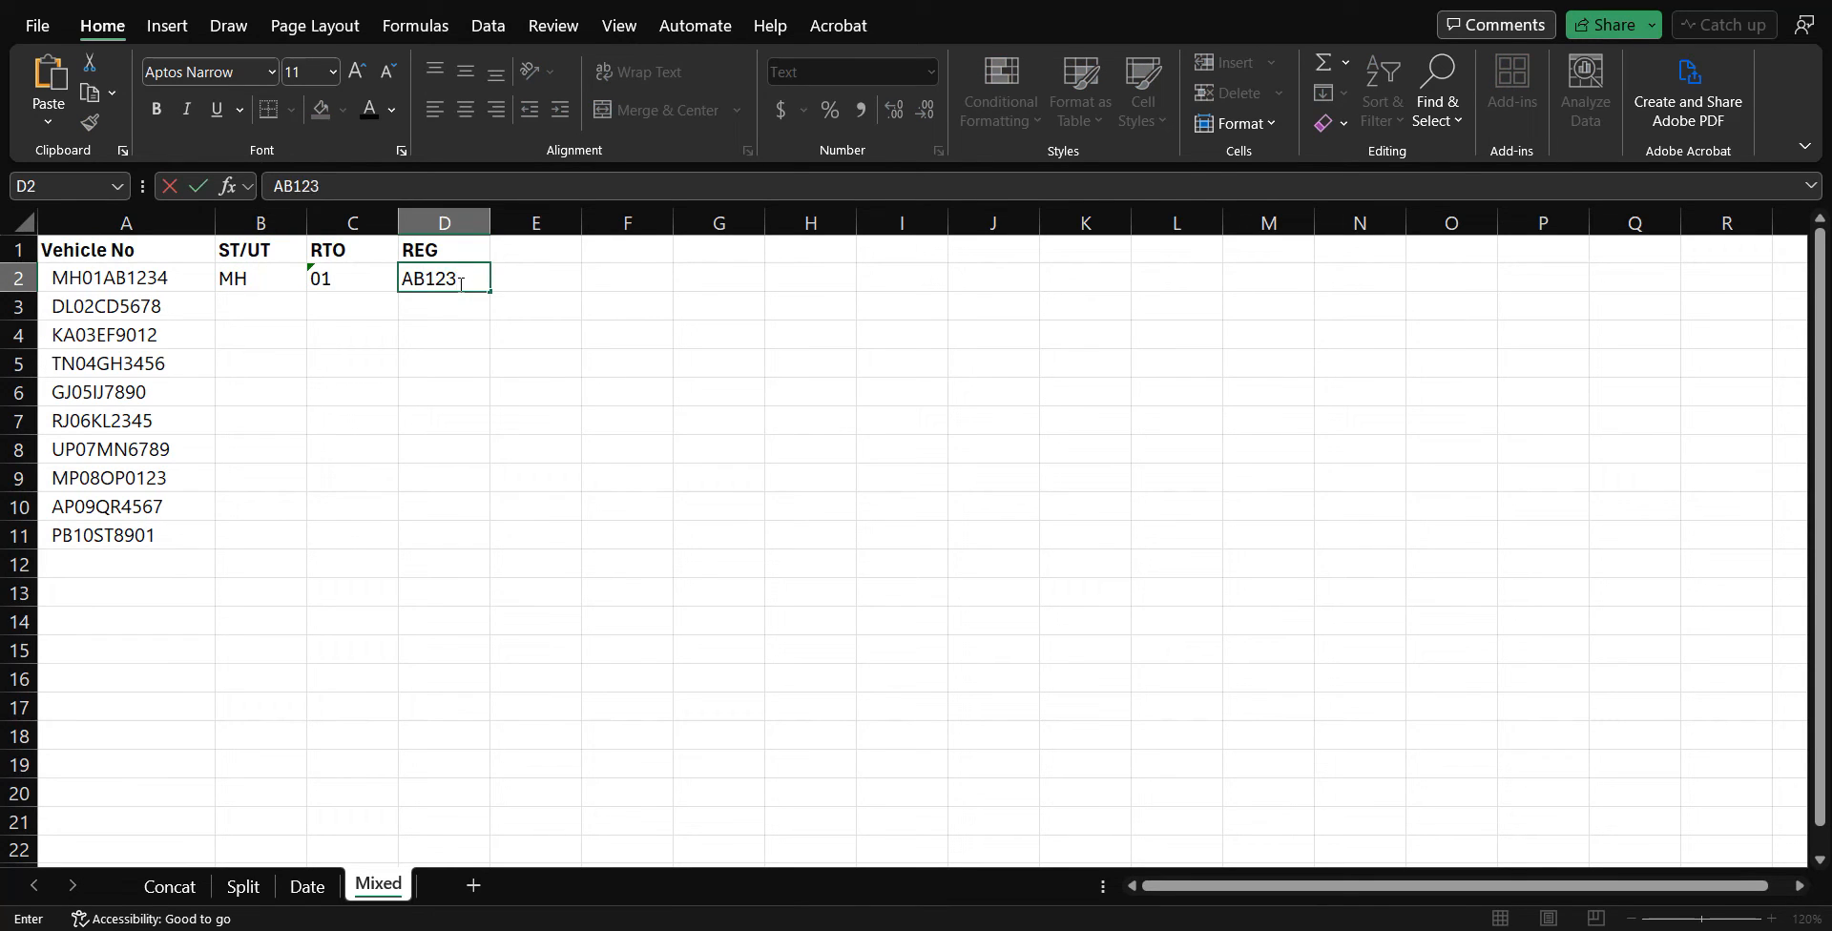
- Flash Fill the ST/UT, RTO and REG columns from row 3 down
click(252, 313)
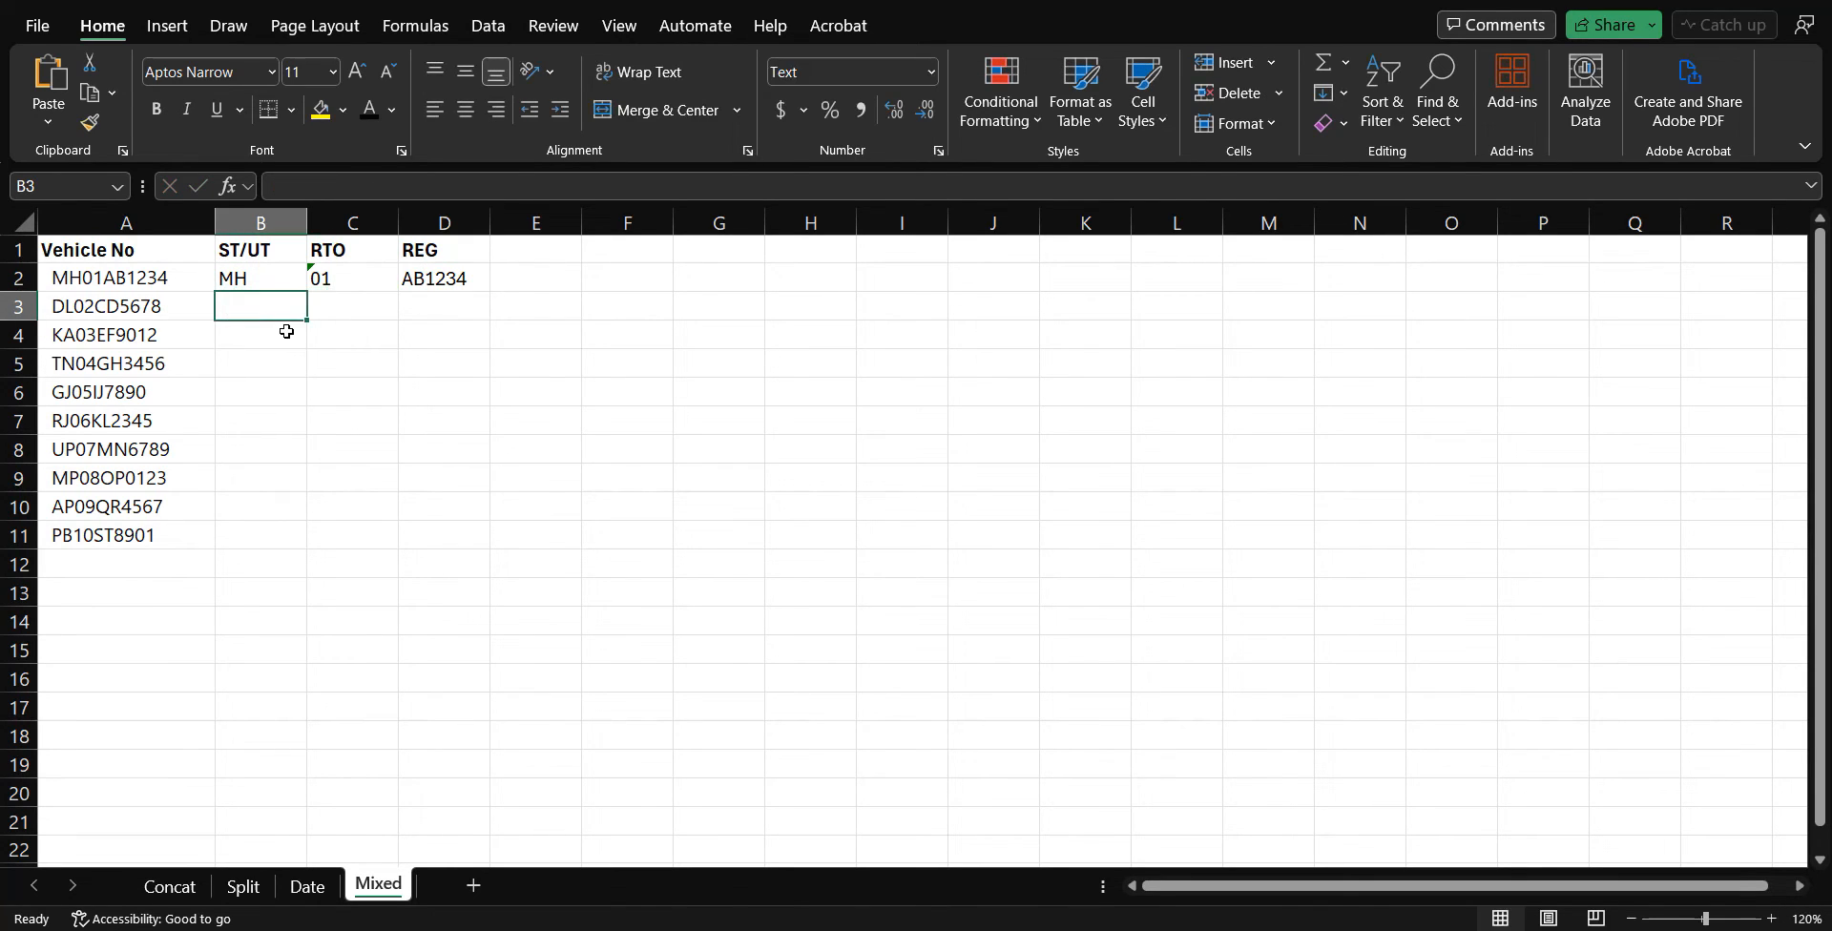
key(ctrl+e)
click(367, 307)
key(ctrl+e)
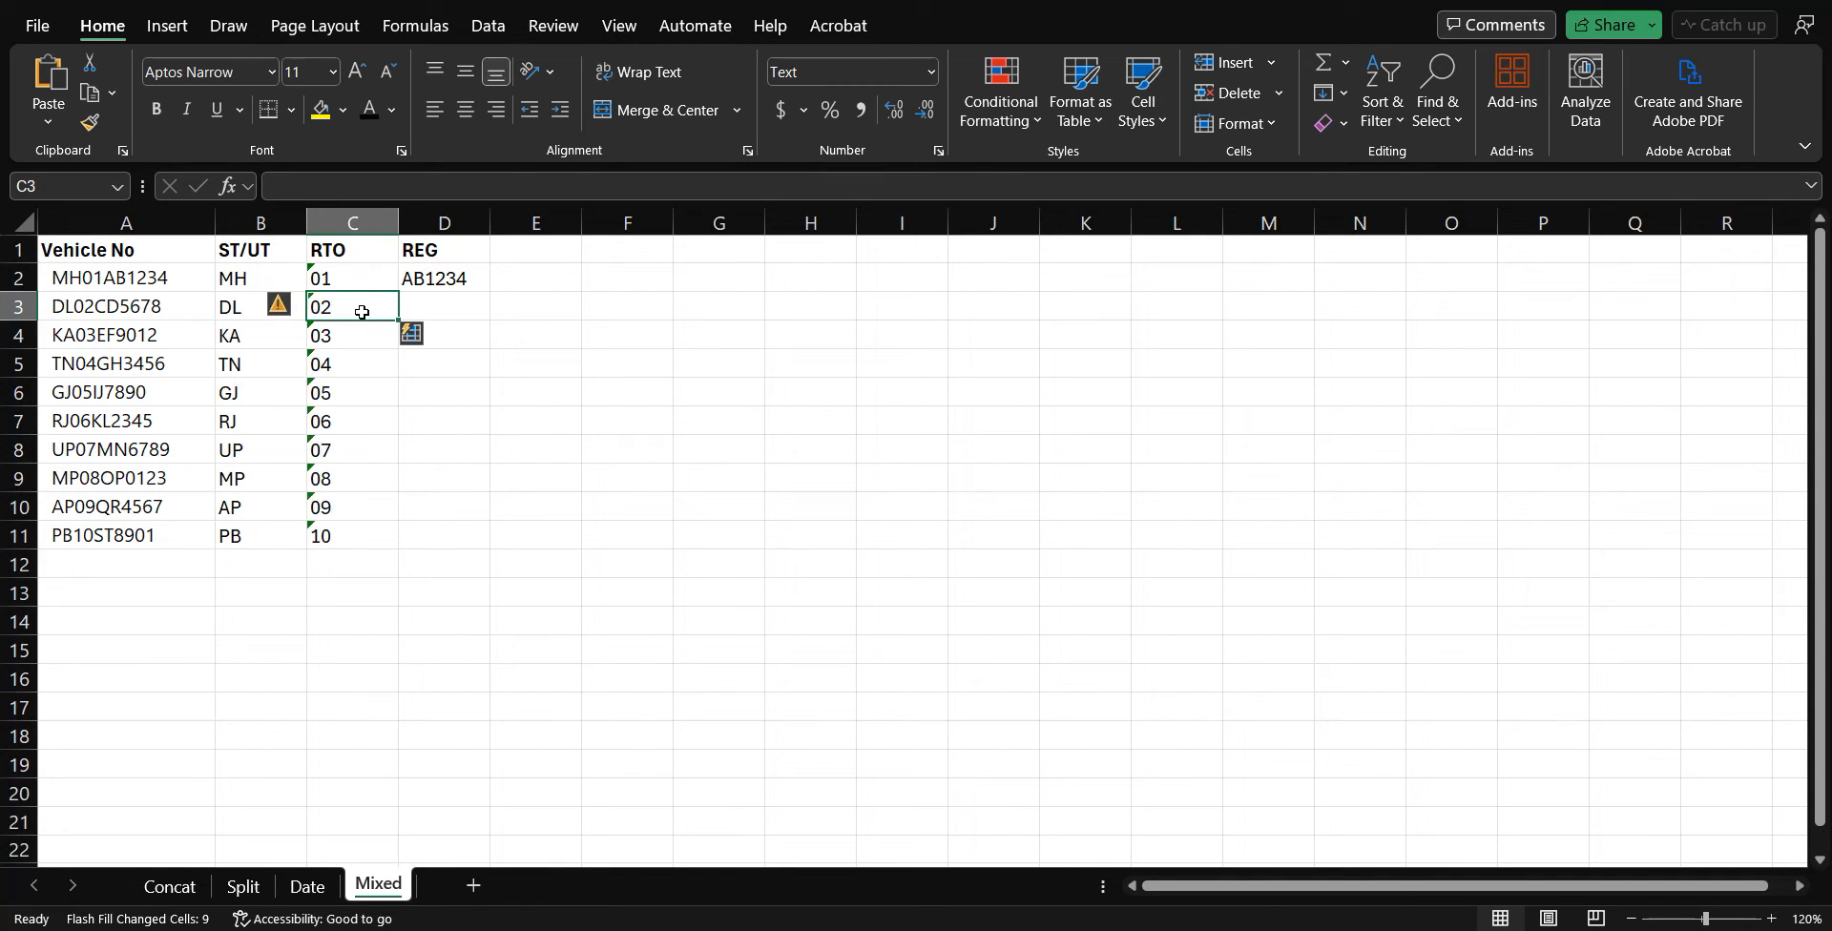
click(442, 306)
key(ctrl+e)
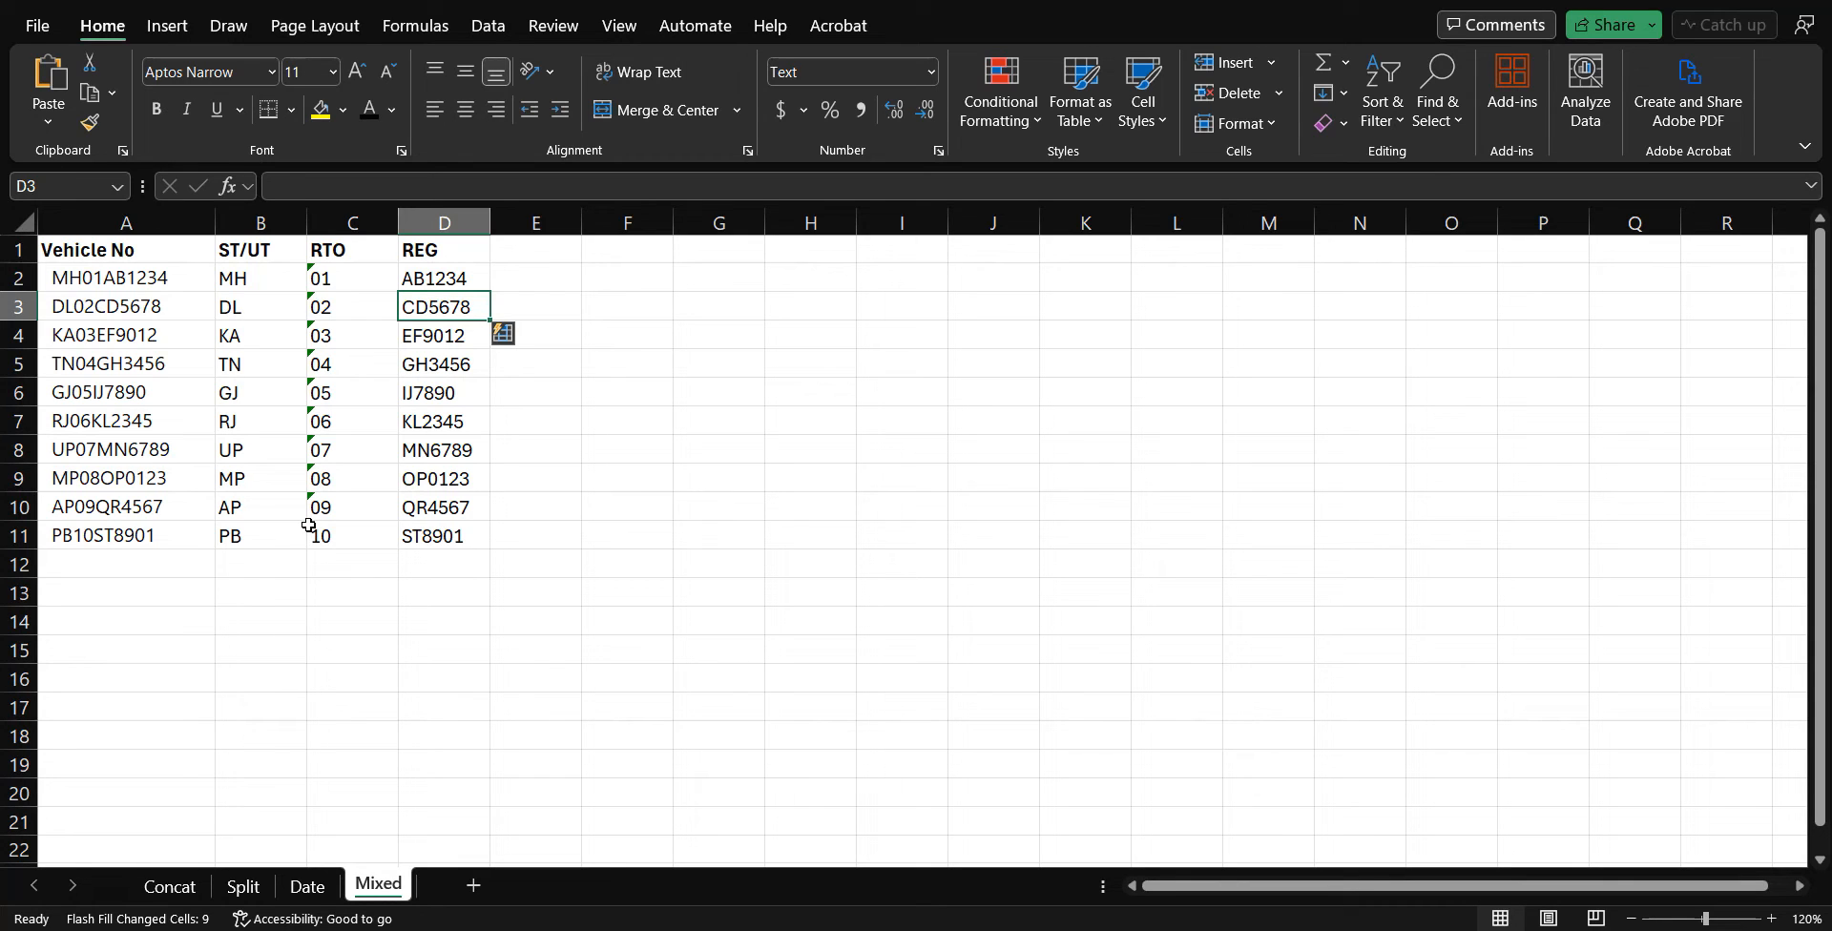
- View the error-checking options for RTO cell C11 and dismiss them without choosing one
click(309, 526)
click(279, 534)
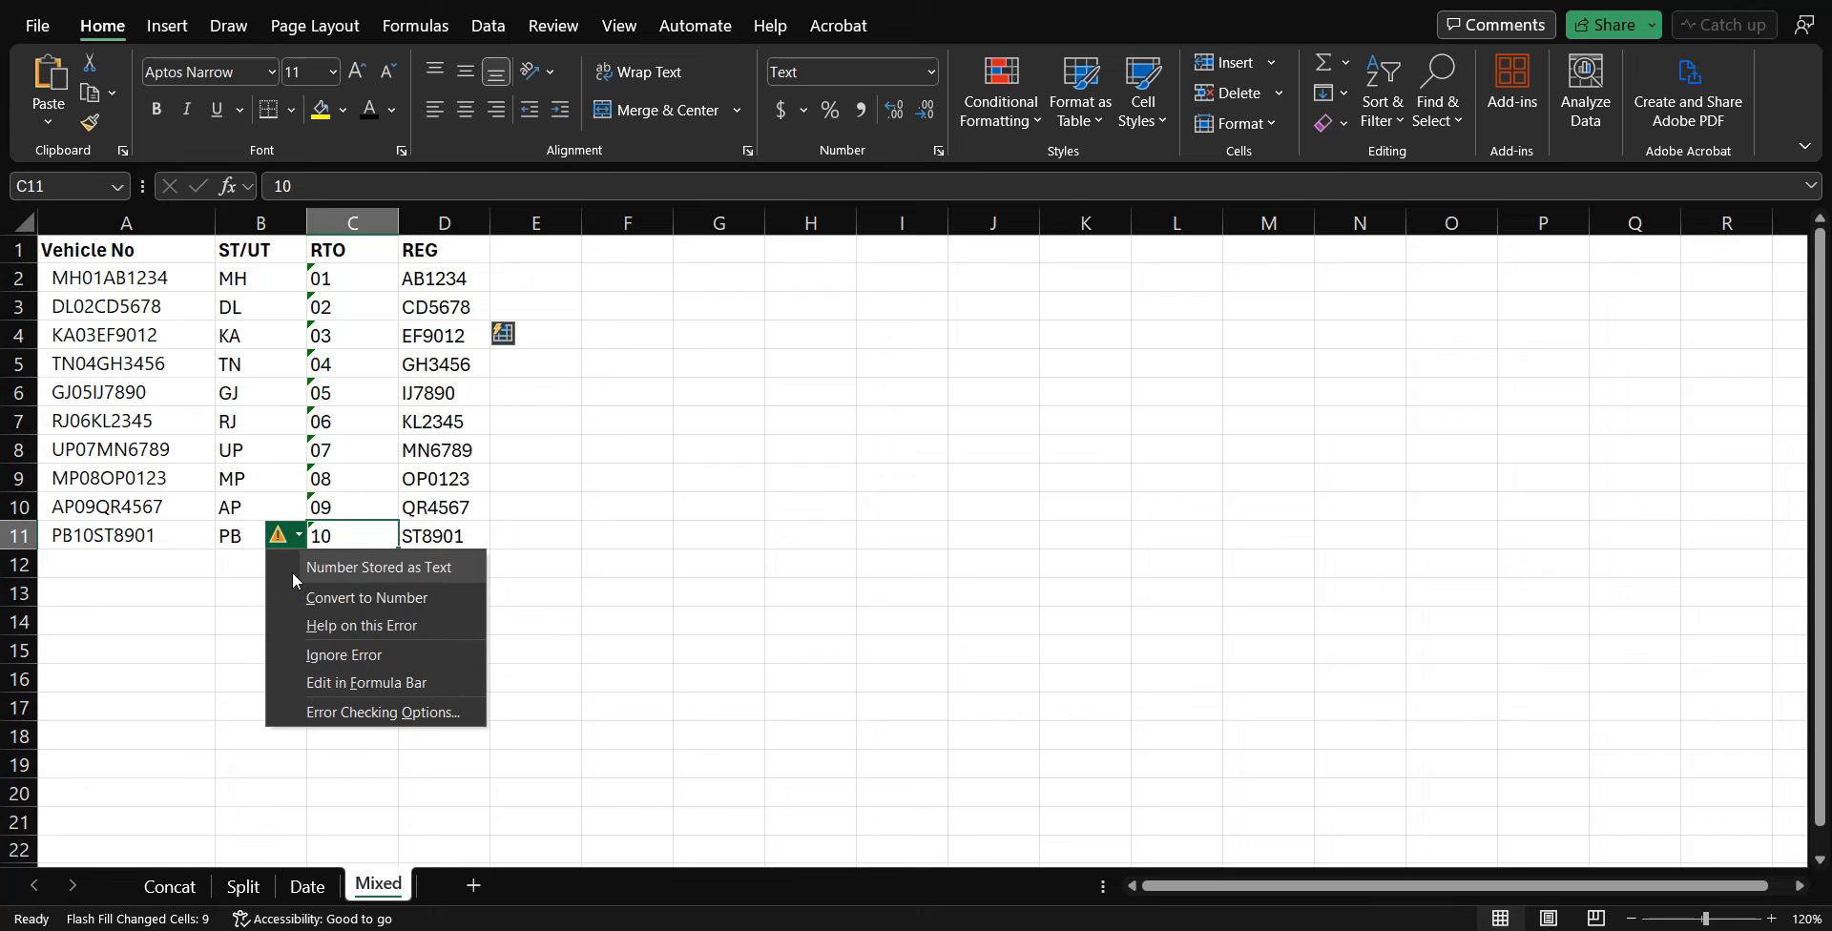
click(231, 564)
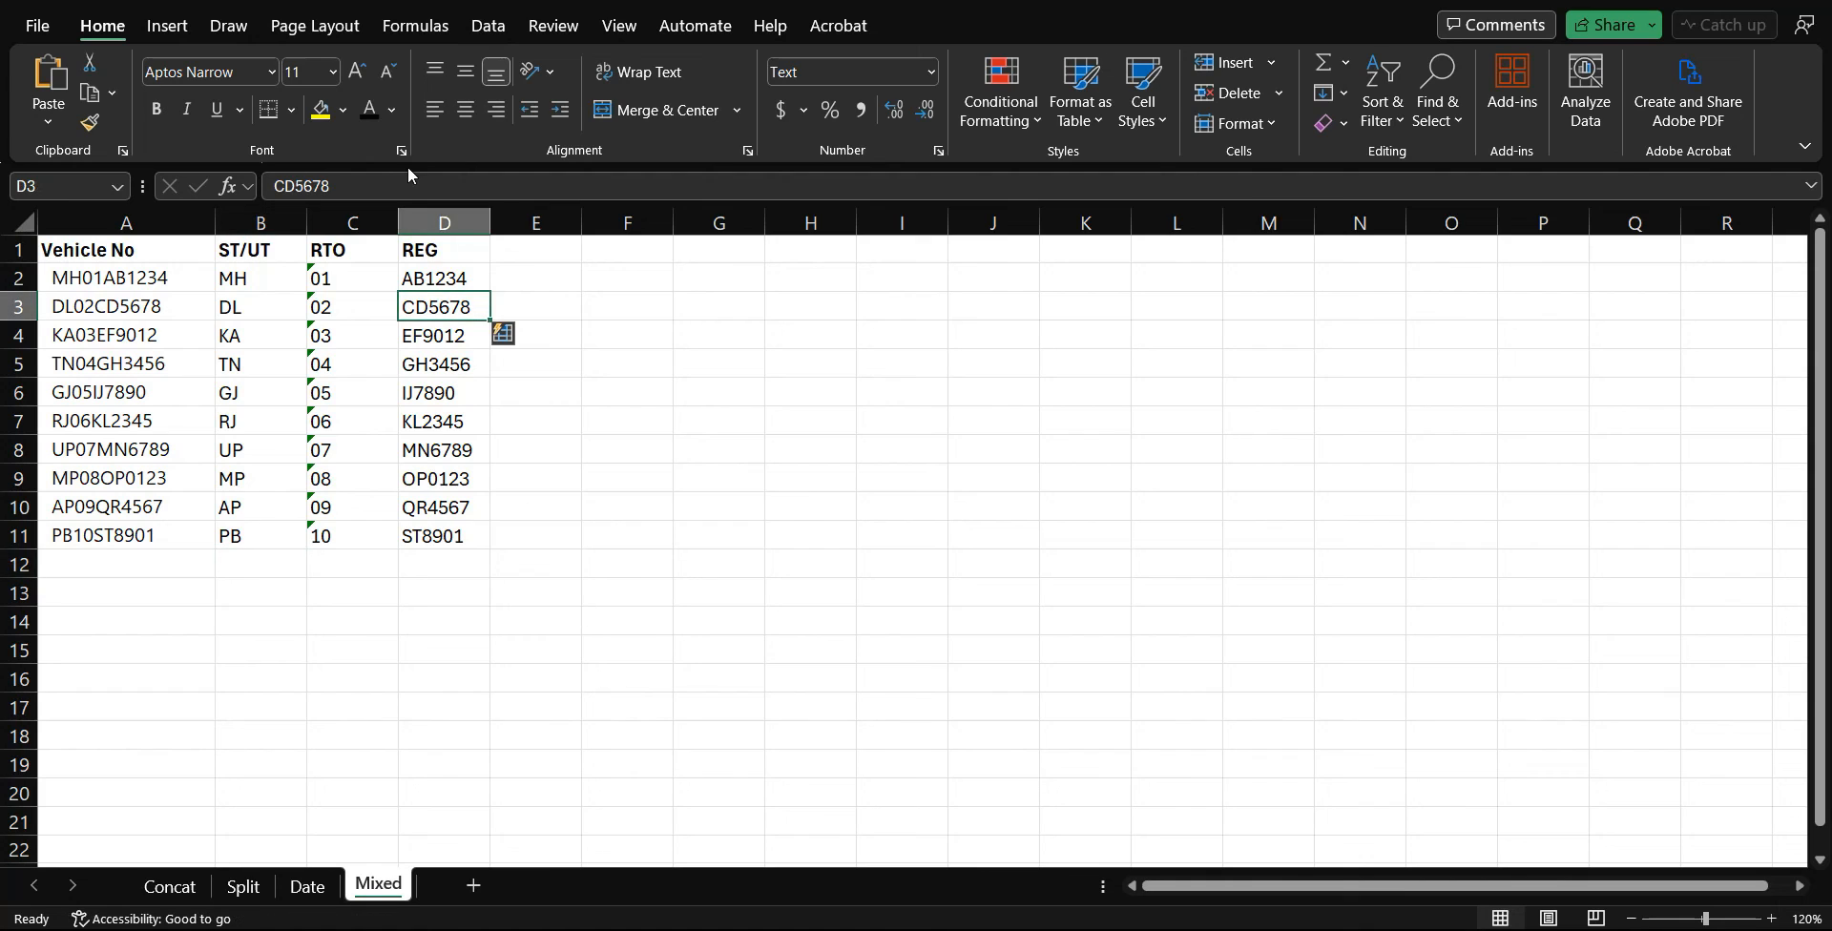
click(488, 26)
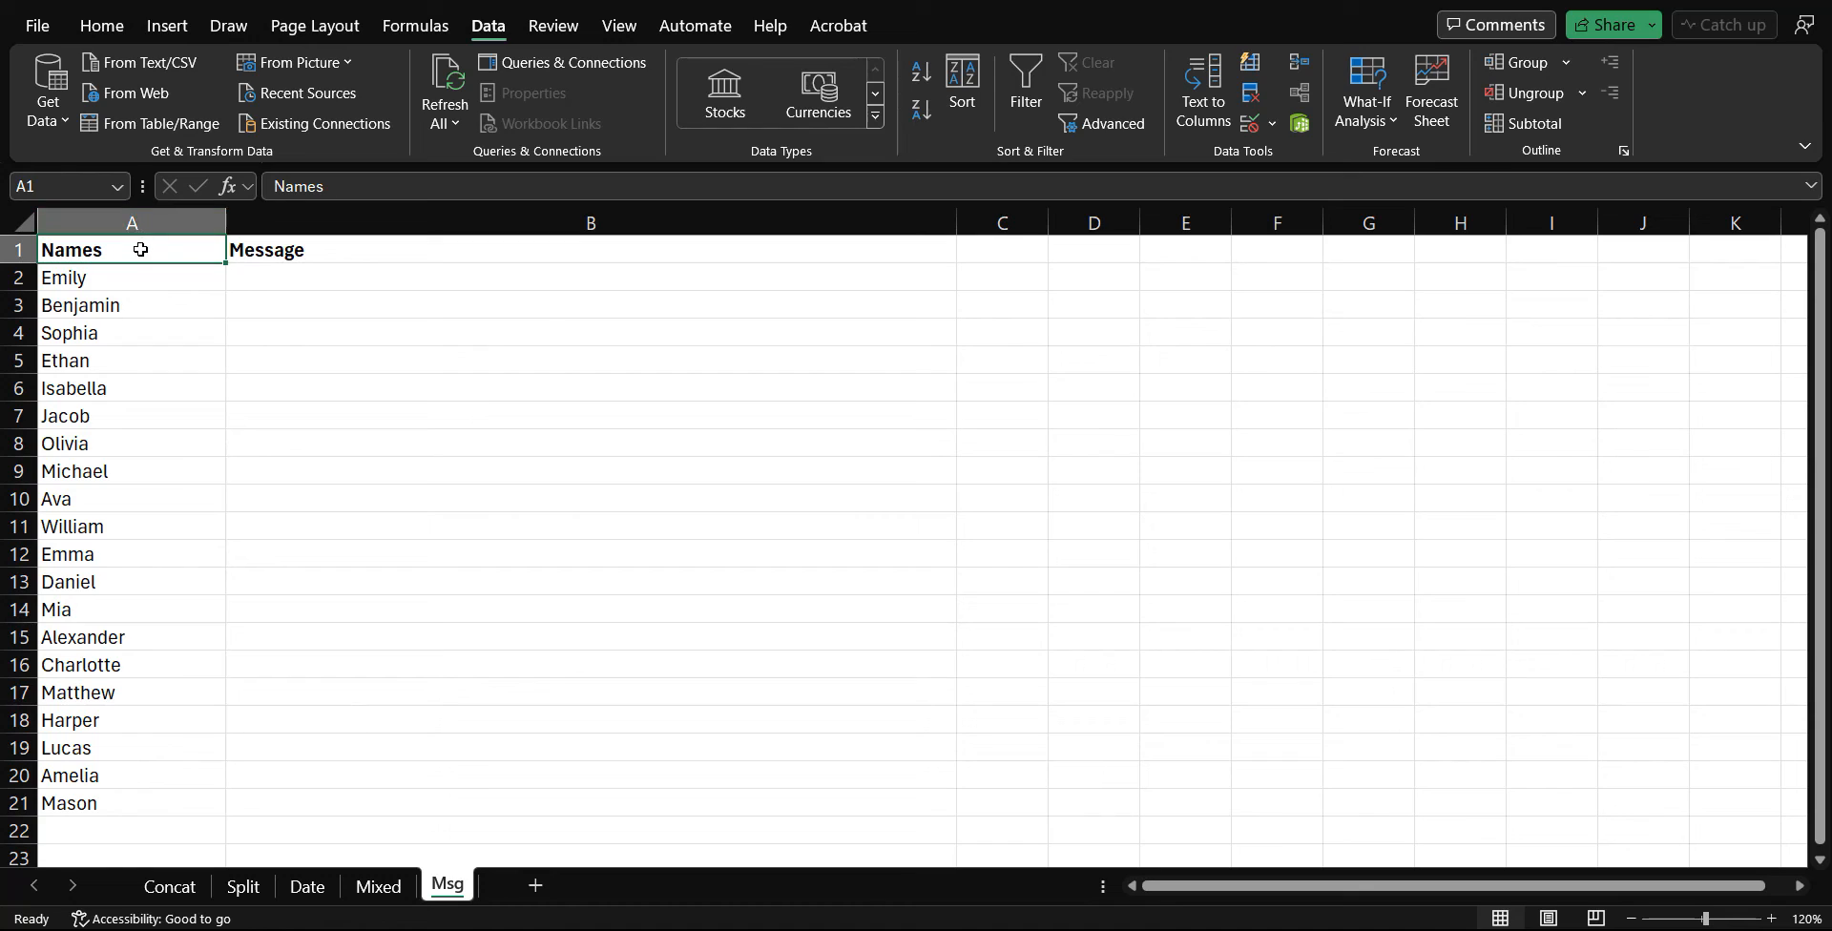
- On the Msg sheet, enter "Hi", the first person's name and ". This is a message." in B2, and Flash Fill the Message column from B3
click(317, 277)
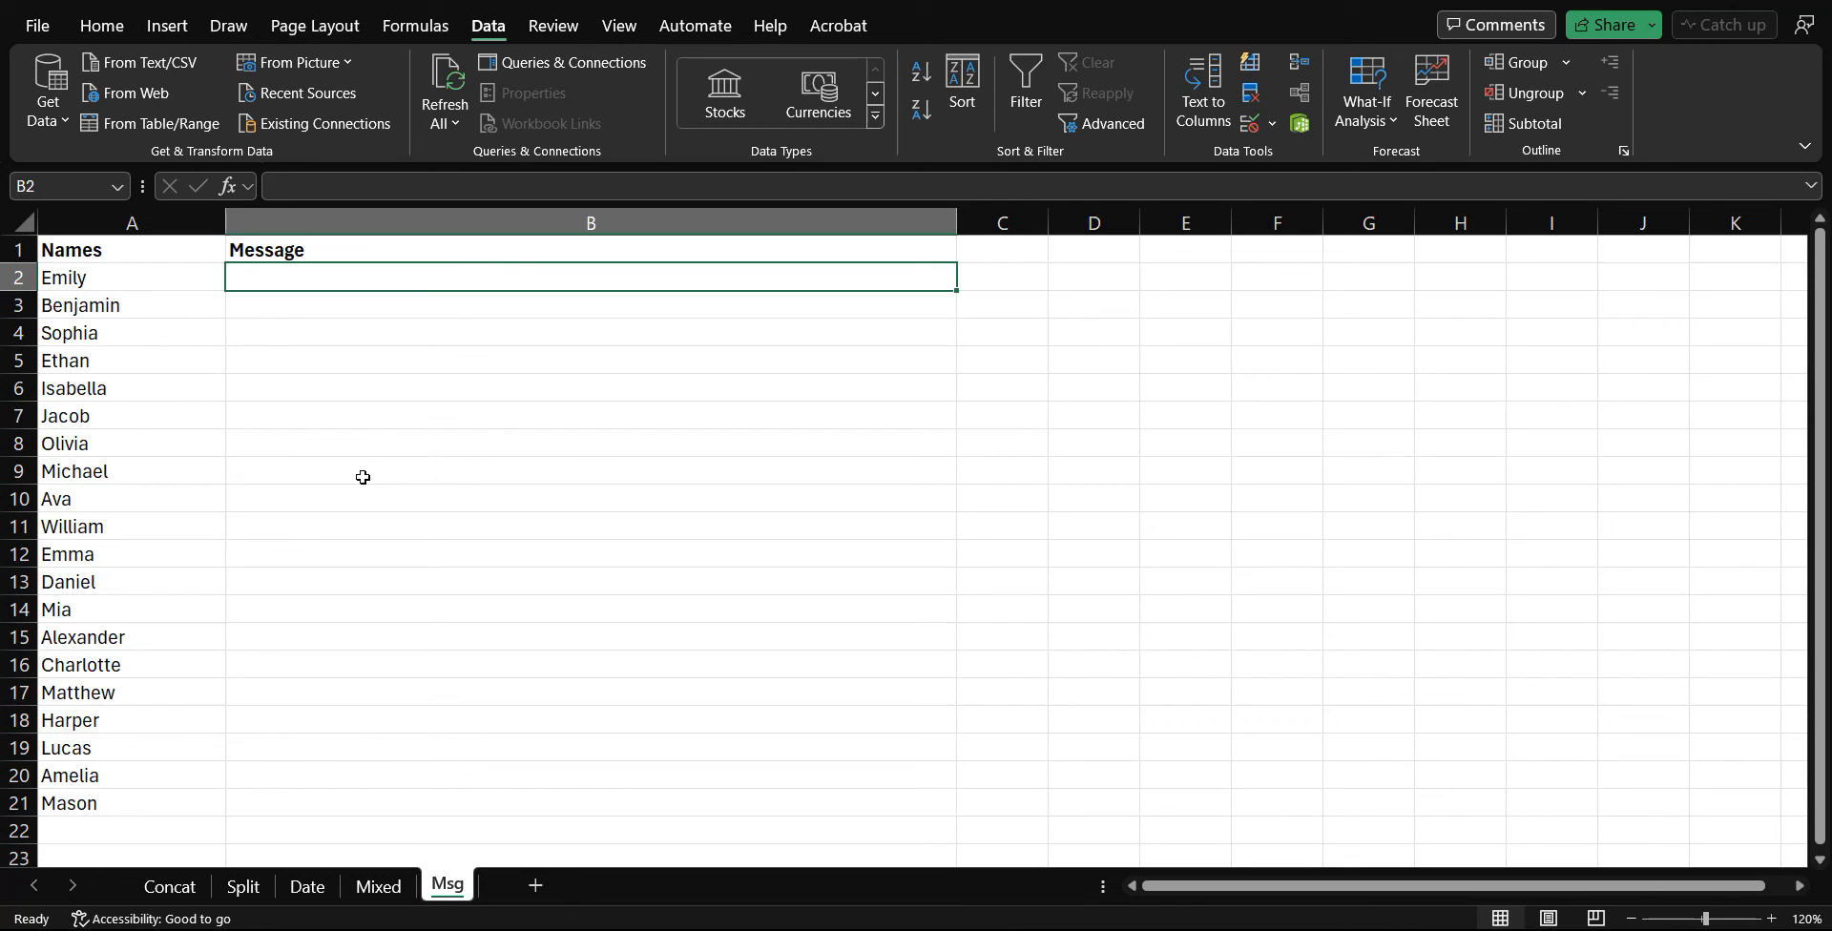
text(Hi)
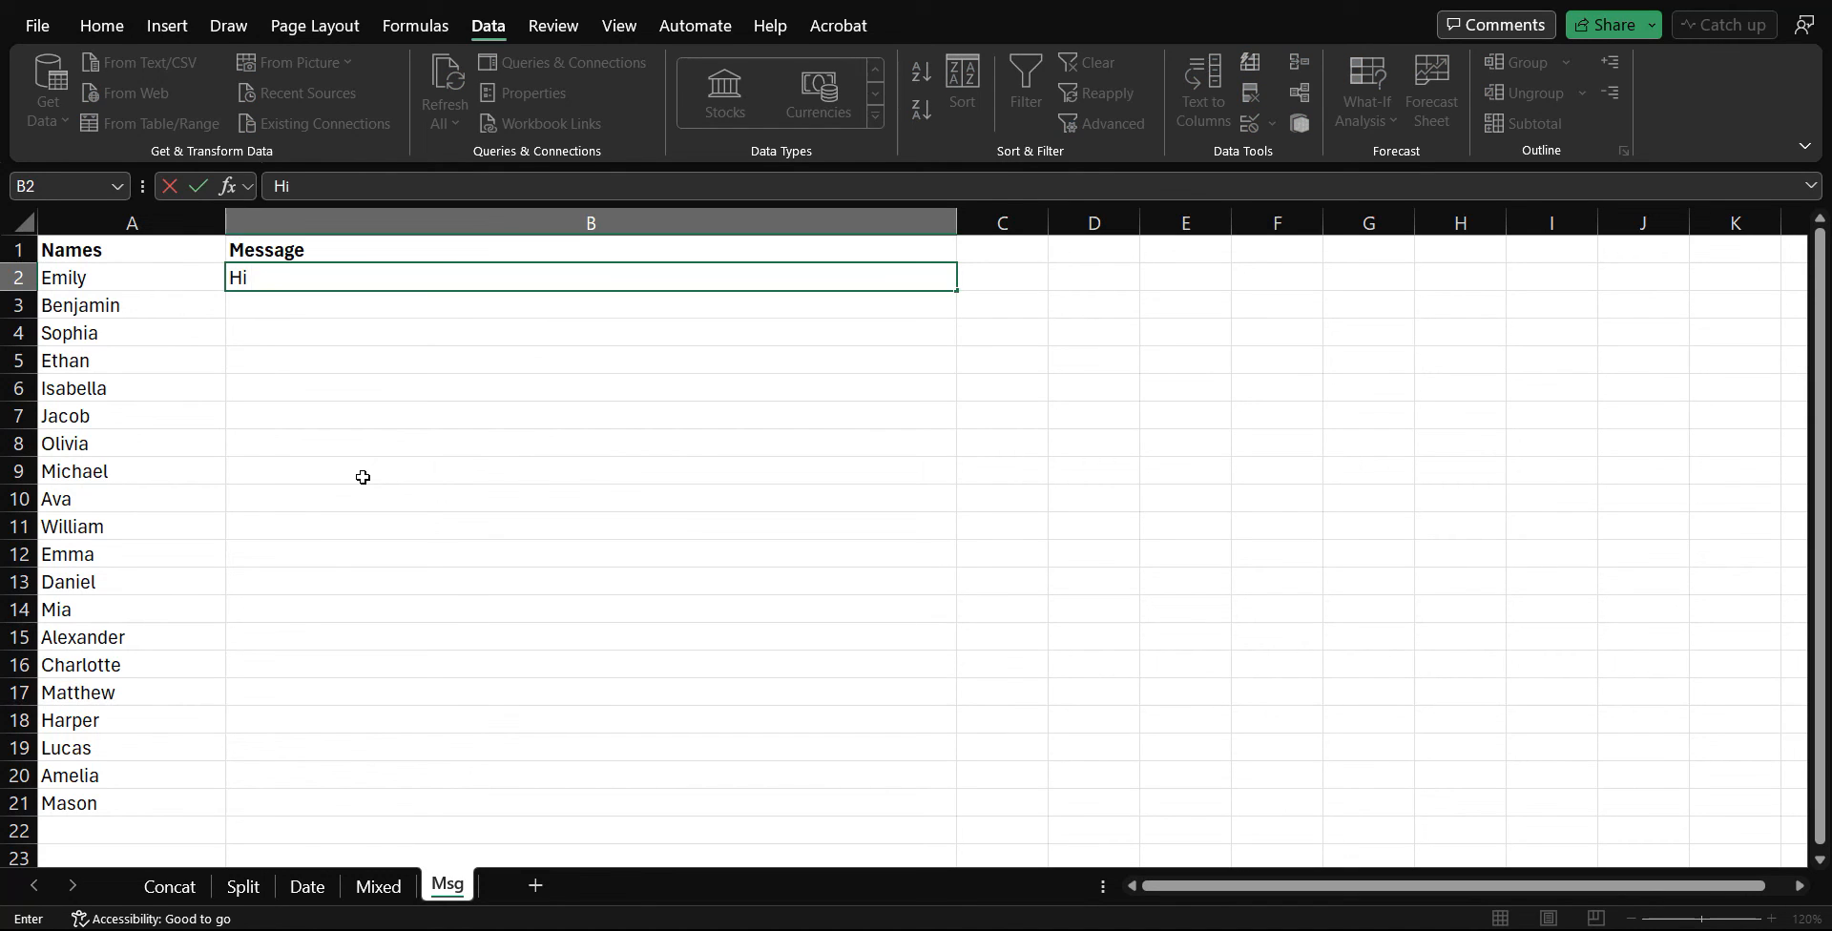
text( Emily. This)
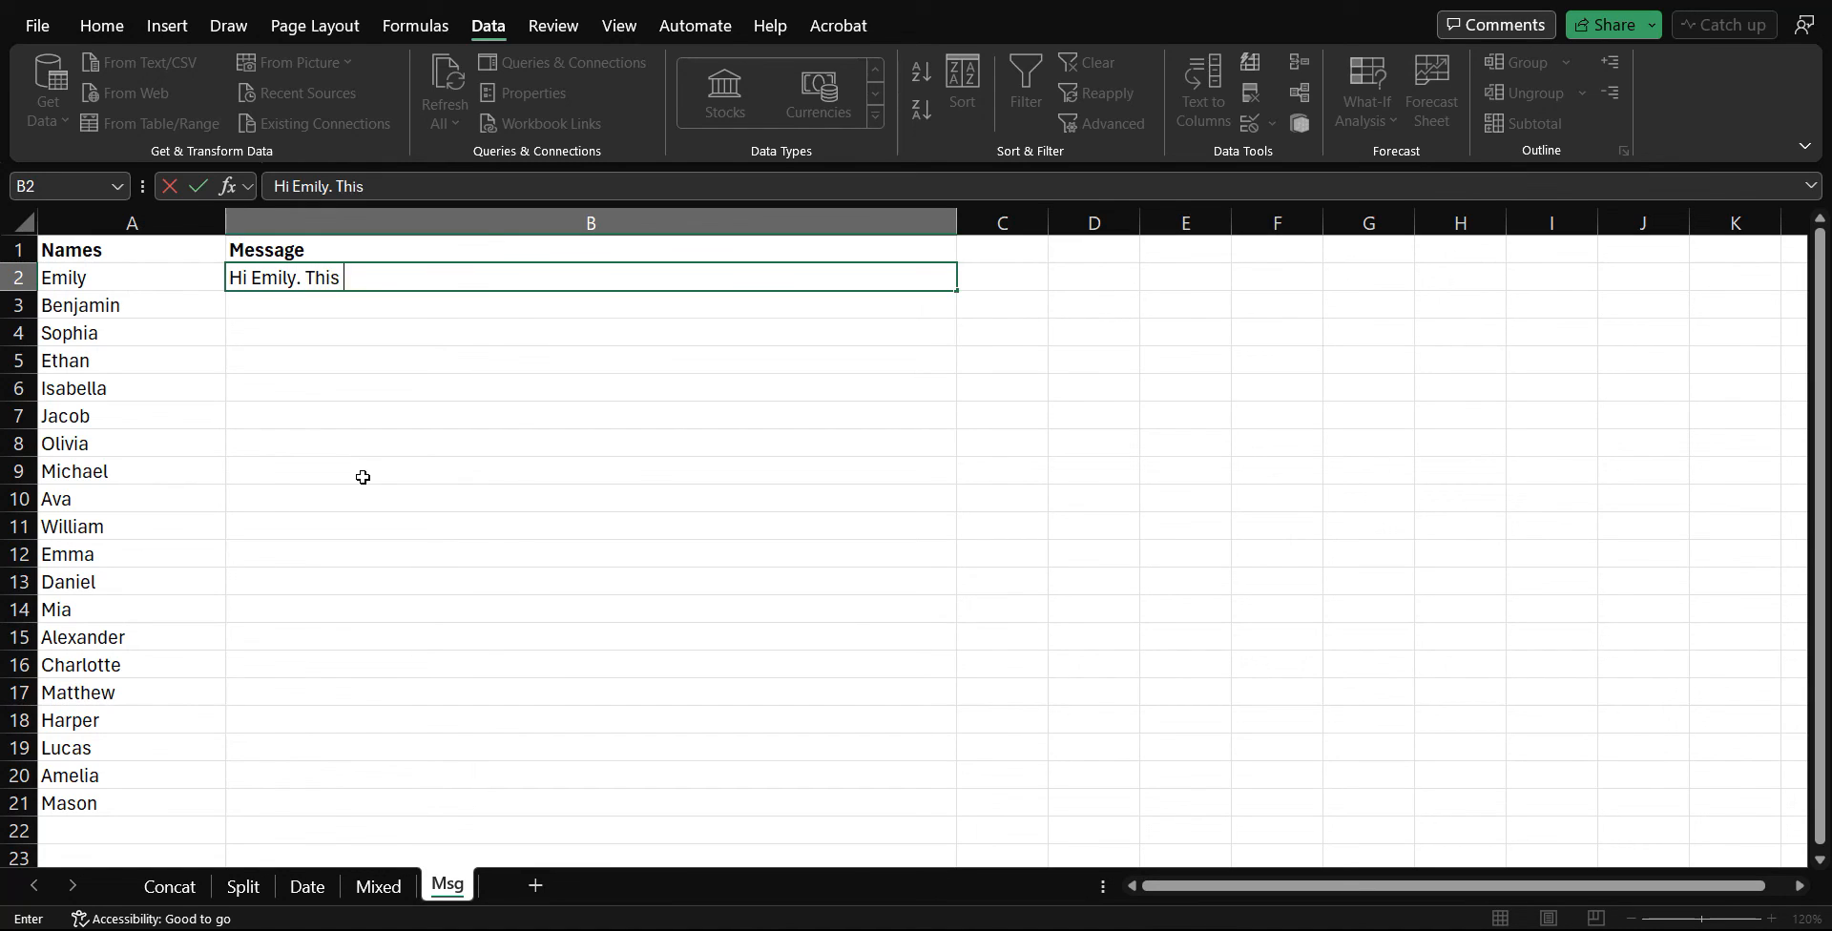
text( is a message.)
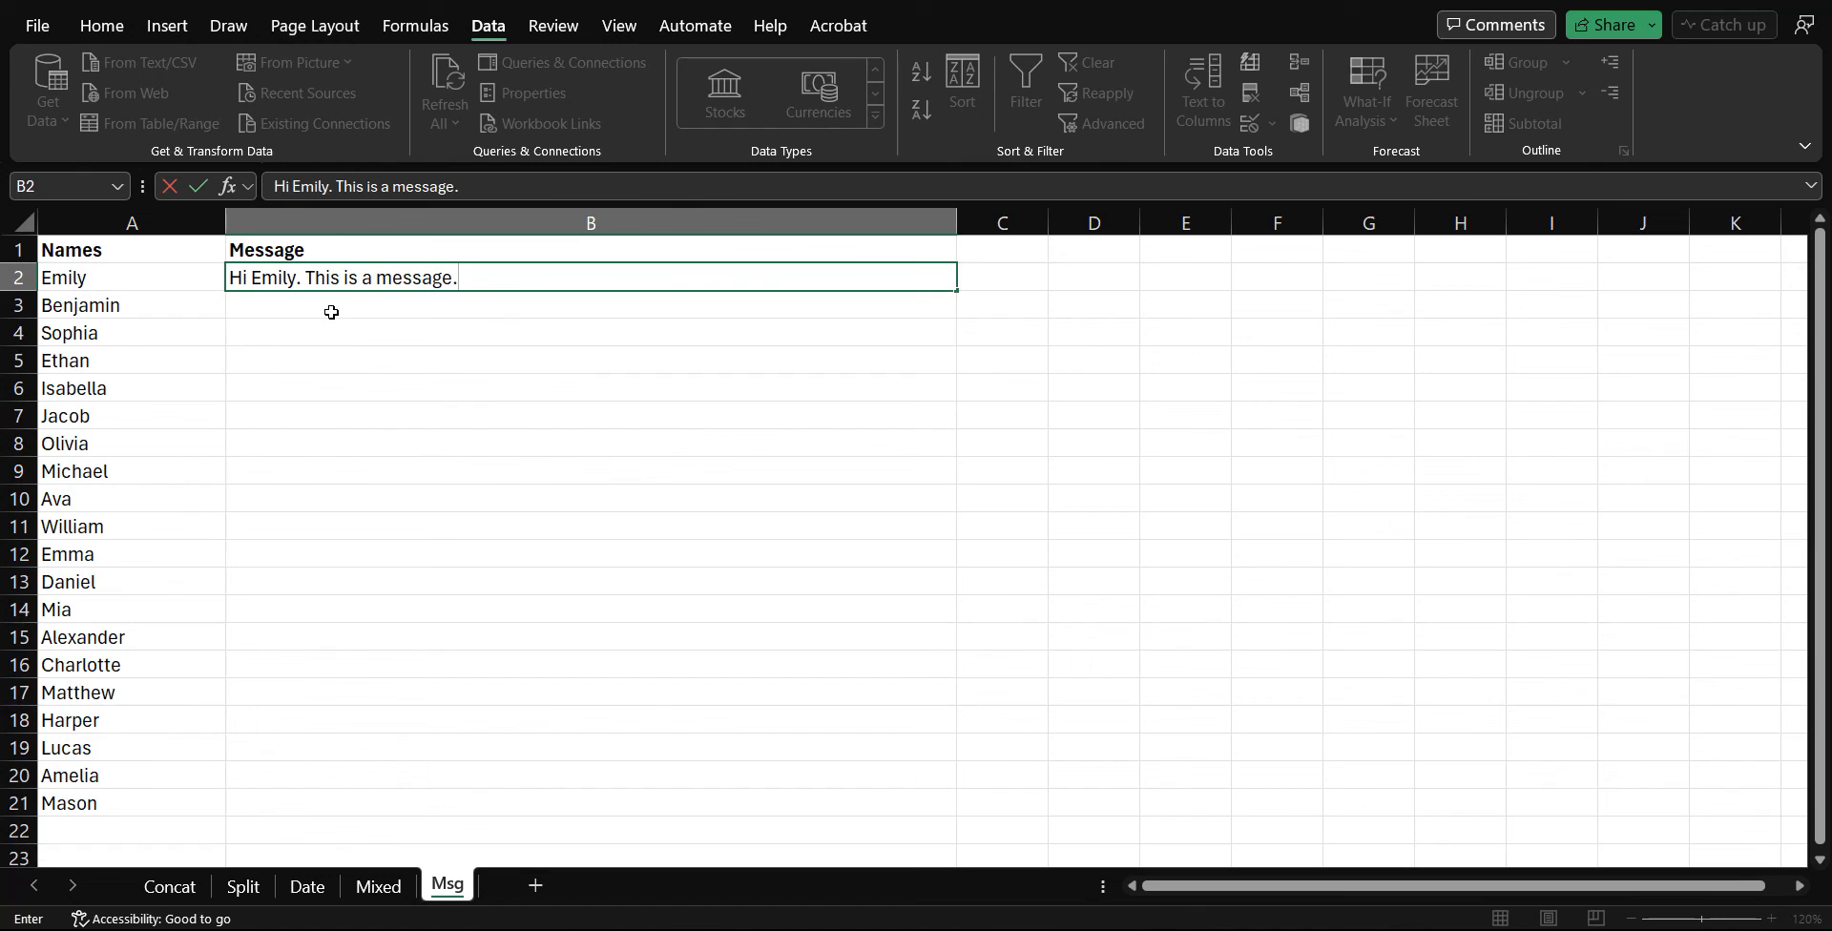
click(379, 315)
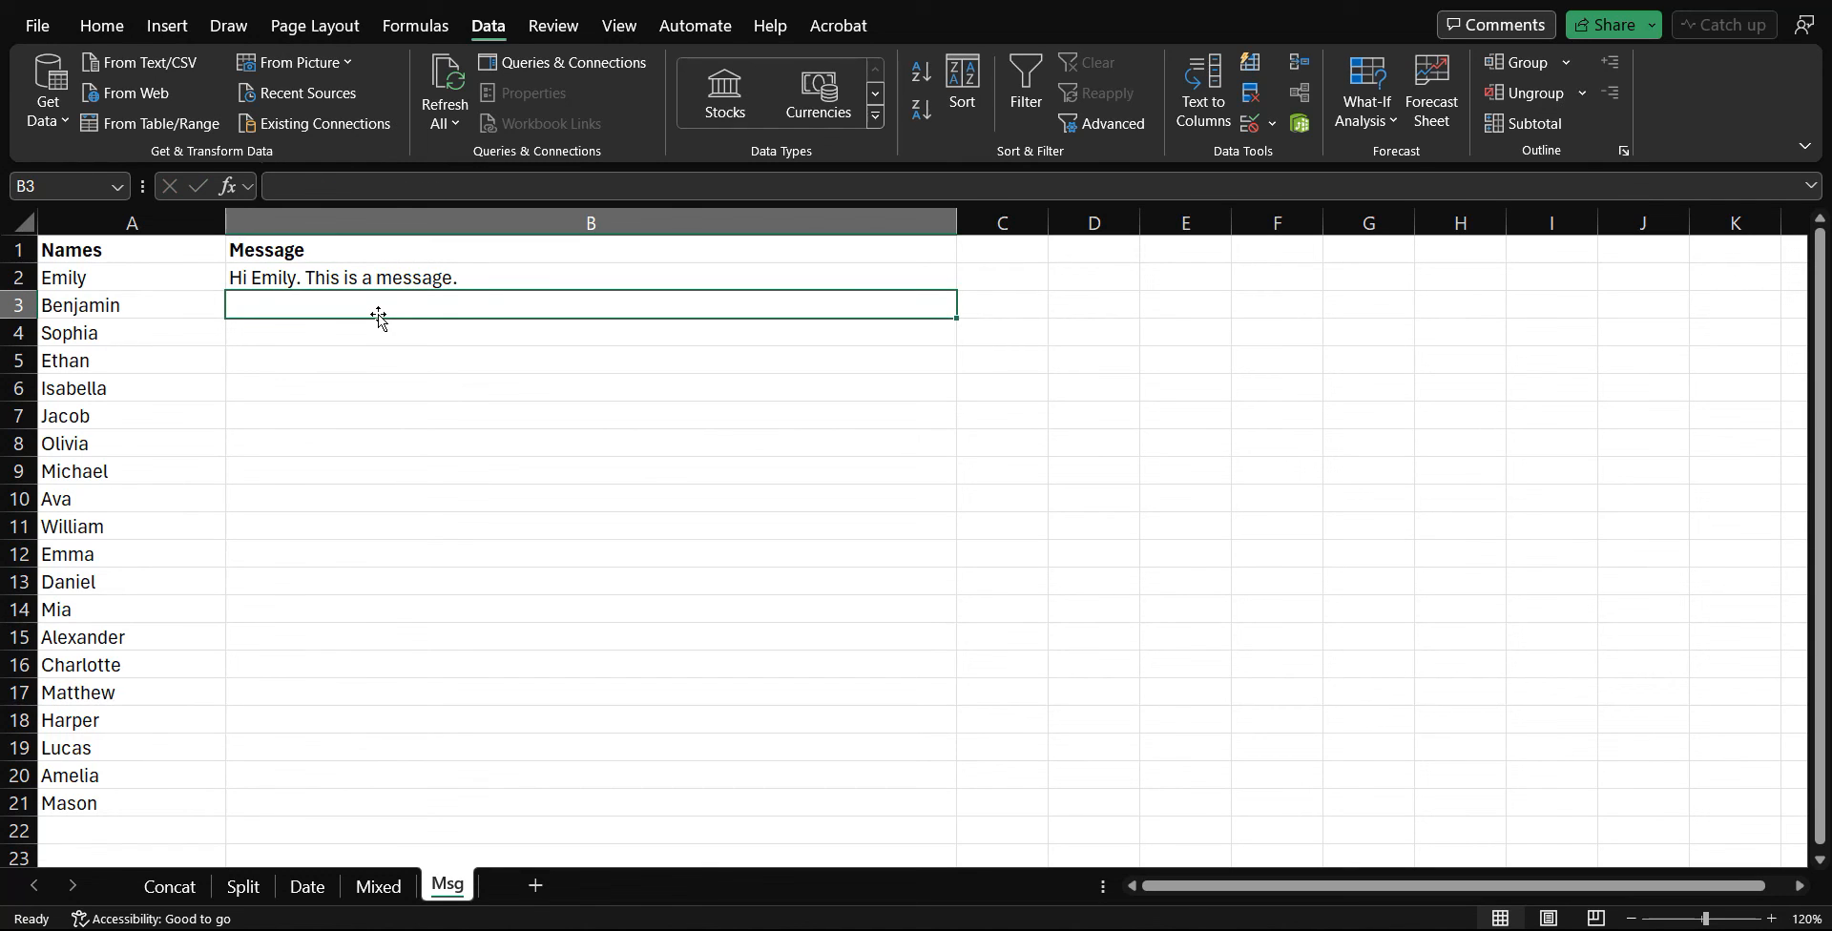
key(ctrl+e)
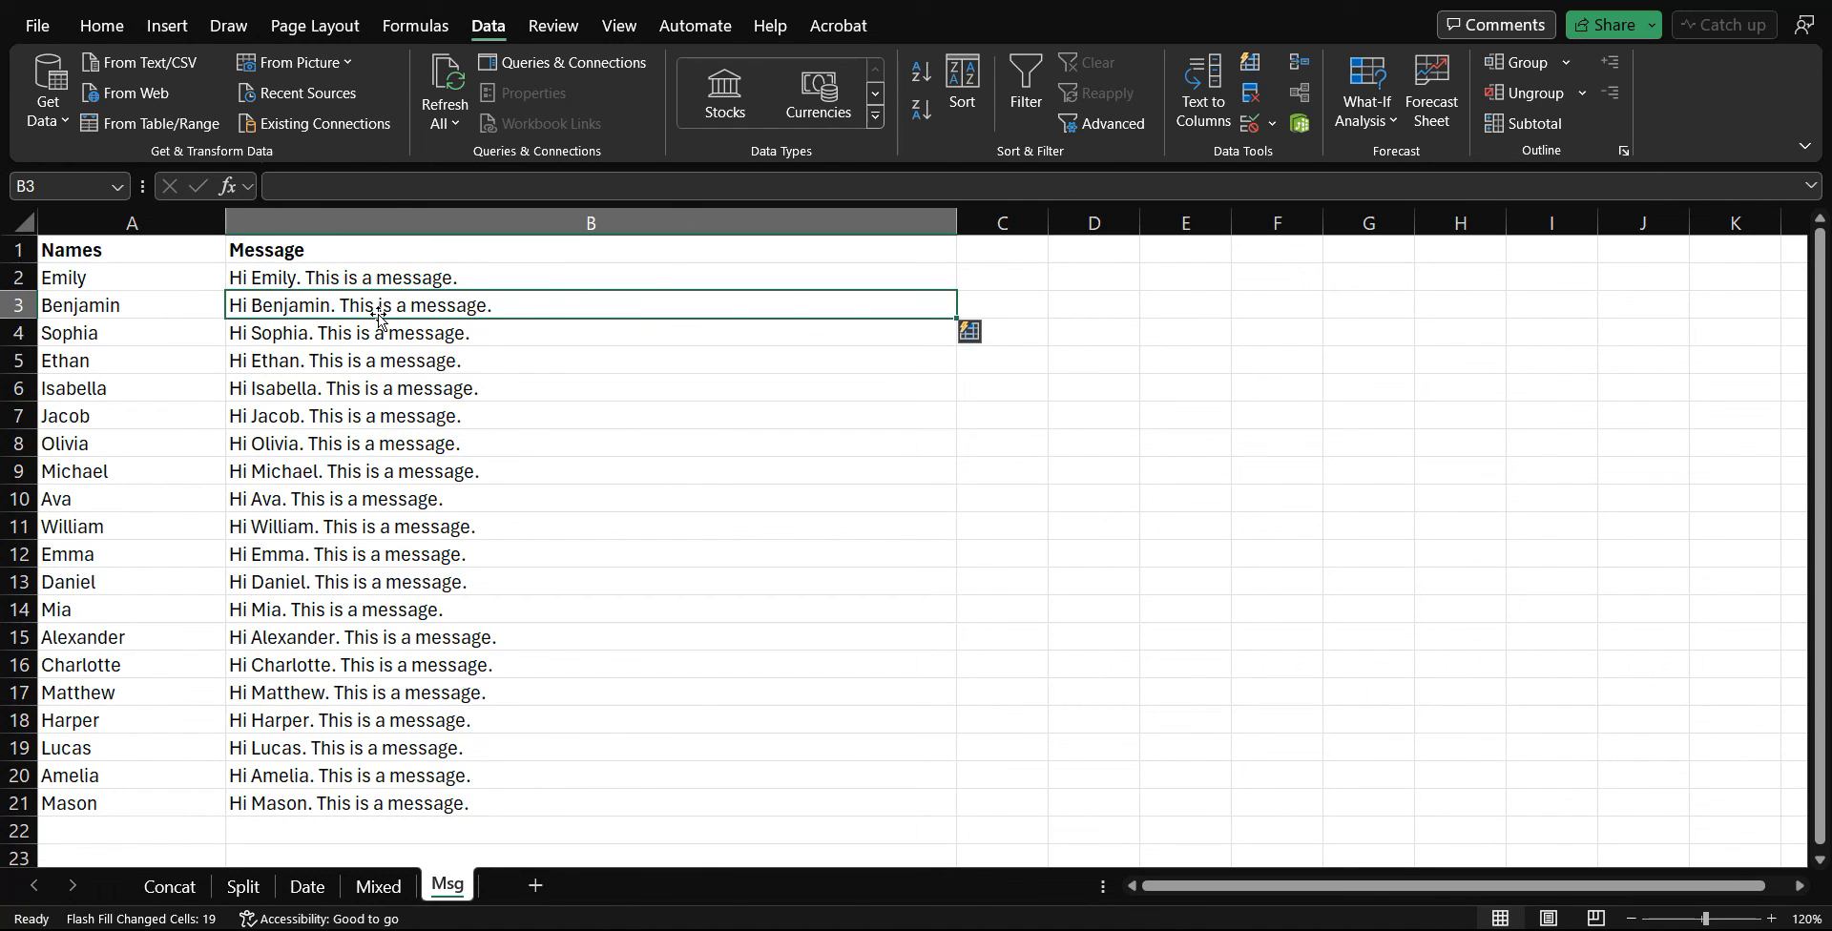